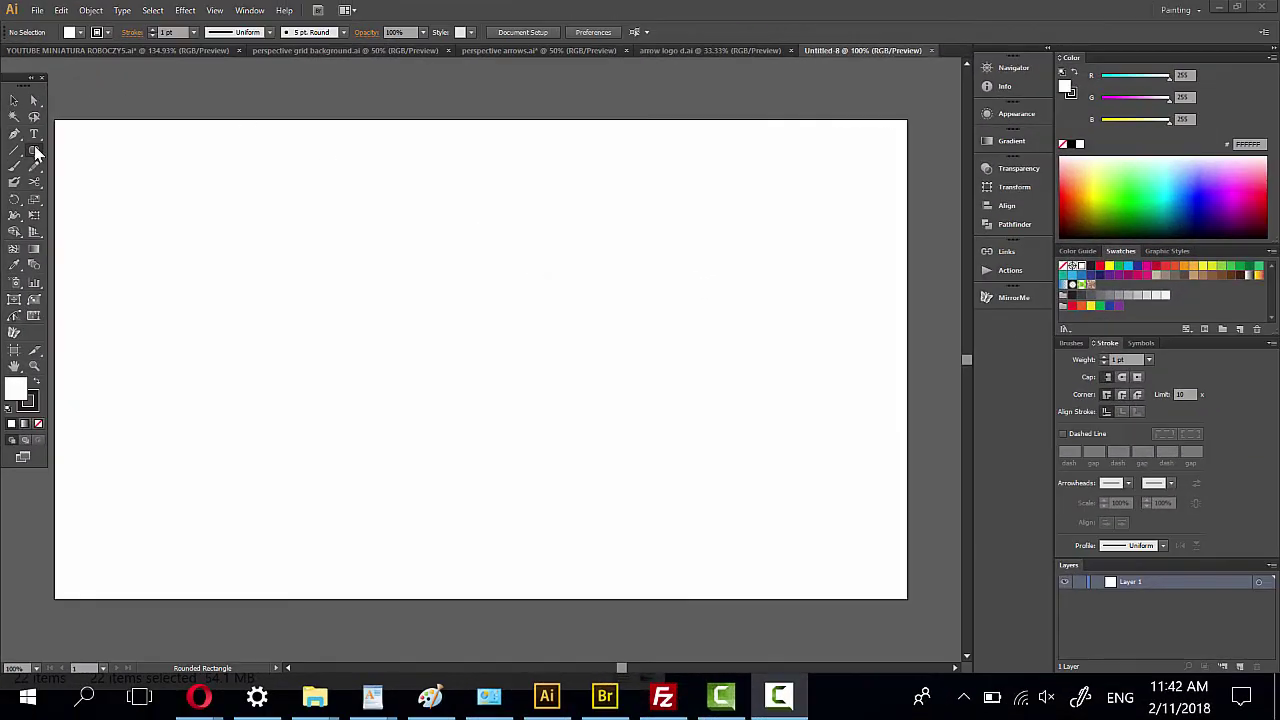
- Draw a large circle on the artboard with the Ellipse Tool
{"action": "left_click_drag", "start_coordinate": [35, 152], "coordinate": [111, 183]}
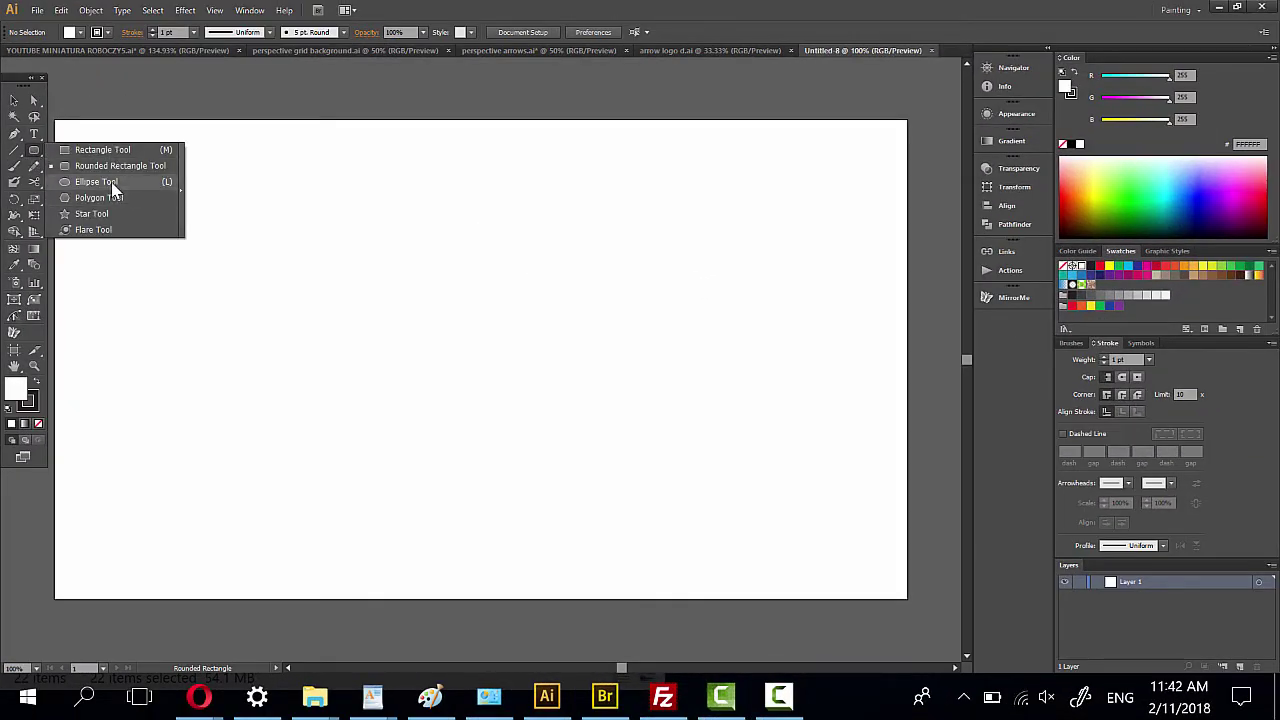
{"action": "left_click", "coordinate": [111, 182]}
{"action": "left_click_drag", "start_coordinate": [298, 148], "coordinate": [682, 455]}
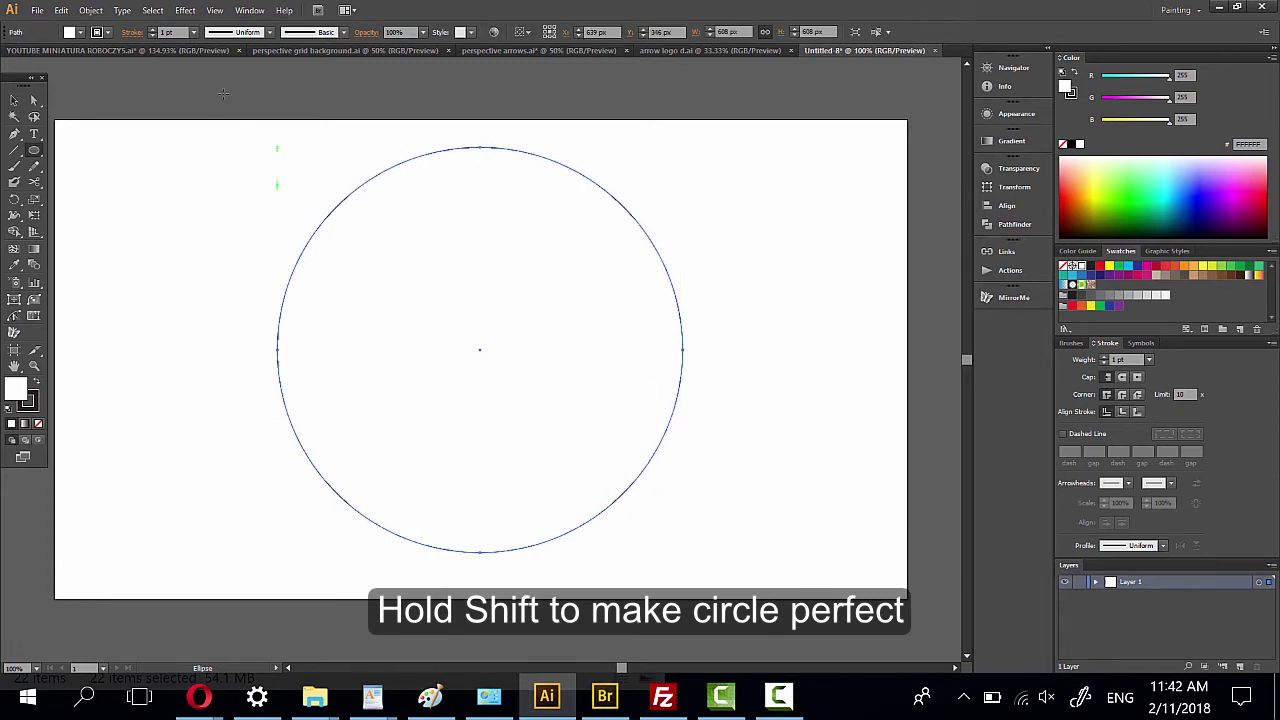
- Give the circle a 25 pt stroke and set its fill to None
{"action": "scroll", "coordinate": [176, 32], "scroll_direction": "up", "scroll_amount": 4}
{"action": "scroll", "coordinate": [176, 32], "scroll_direction": "up", "scroll_amount": 5}
{"action": "scroll", "coordinate": [176, 32], "scroll_direction": "up", "scroll_amount": 4}
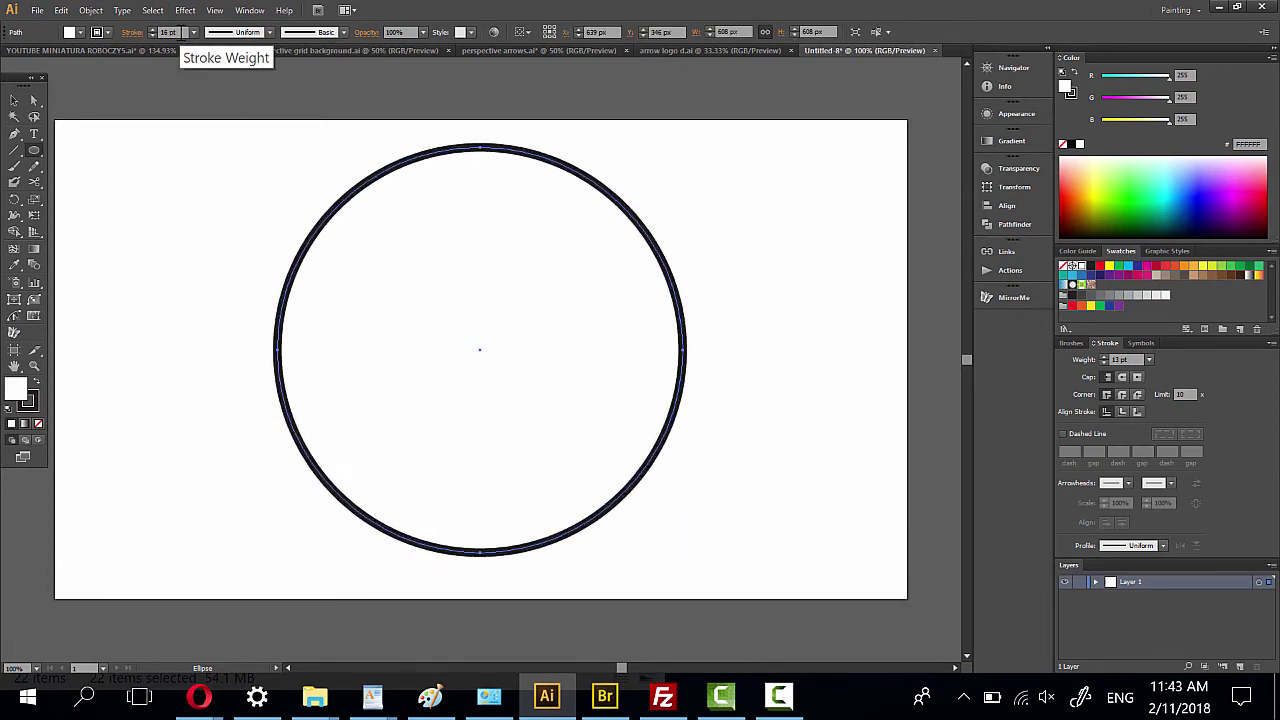
{"action": "scroll", "coordinate": [176, 32], "scroll_direction": "up", "scroll_amount": 5}
{"action": "scroll", "coordinate": [176, 32], "scroll_direction": "up", "scroll_amount": 4}
{"action": "scroll", "coordinate": [176, 32], "scroll_direction": "up", "scroll_amount": 1}
{"action": "scroll", "coordinate": [176, 32], "scroll_direction": "up", "scroll_amount": 1}
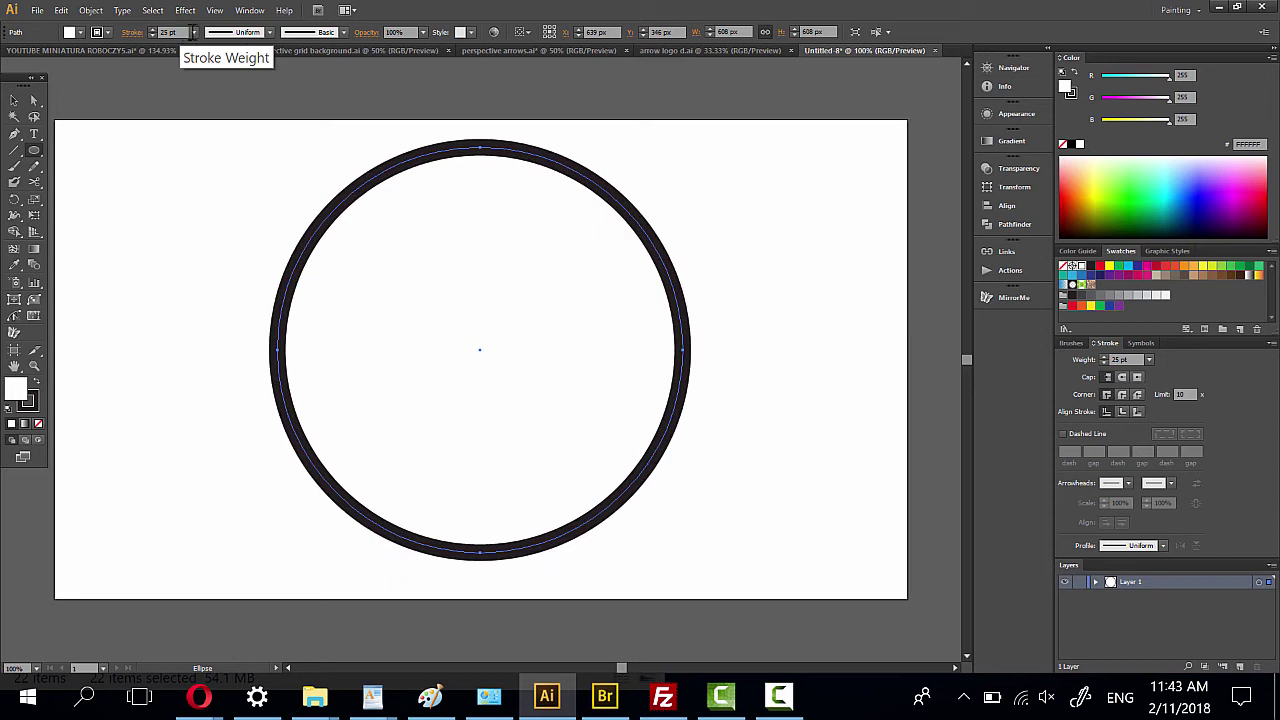
{"action": "left_click", "coordinate": [38, 423]}
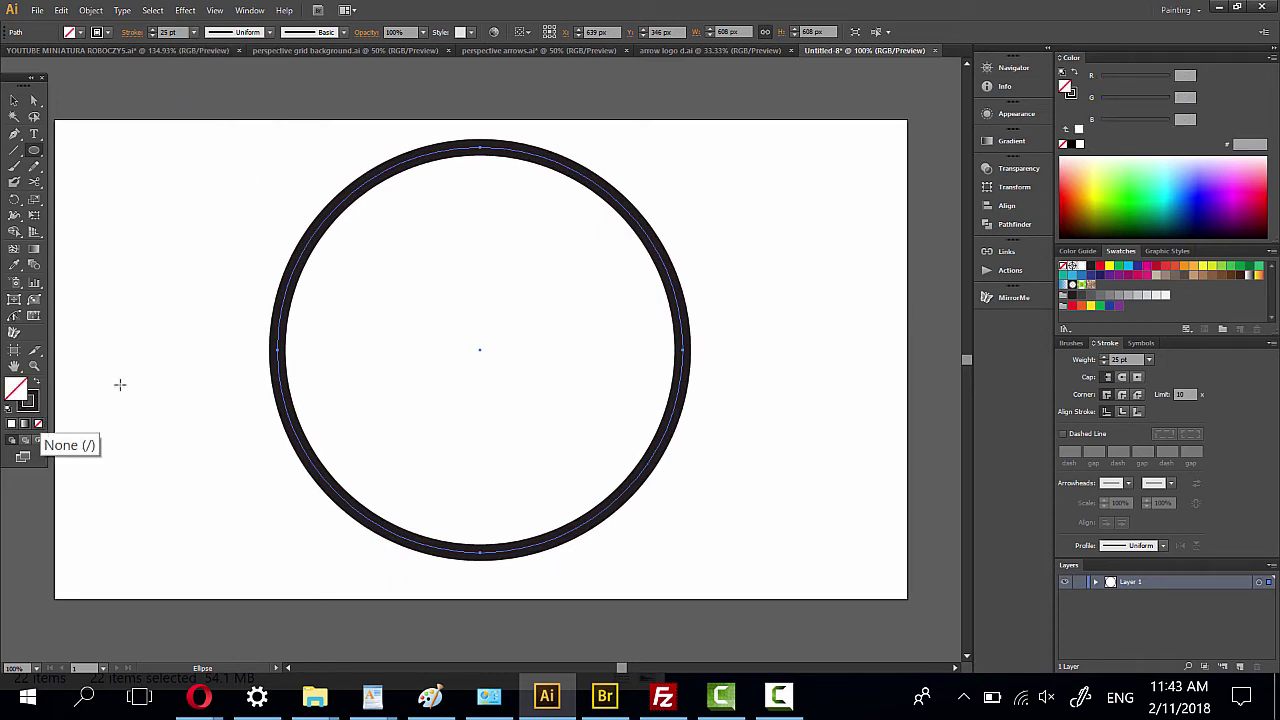
{"action": "scroll", "coordinate": [363, 251], "scroll_direction": "down", "scroll_amount": 1}
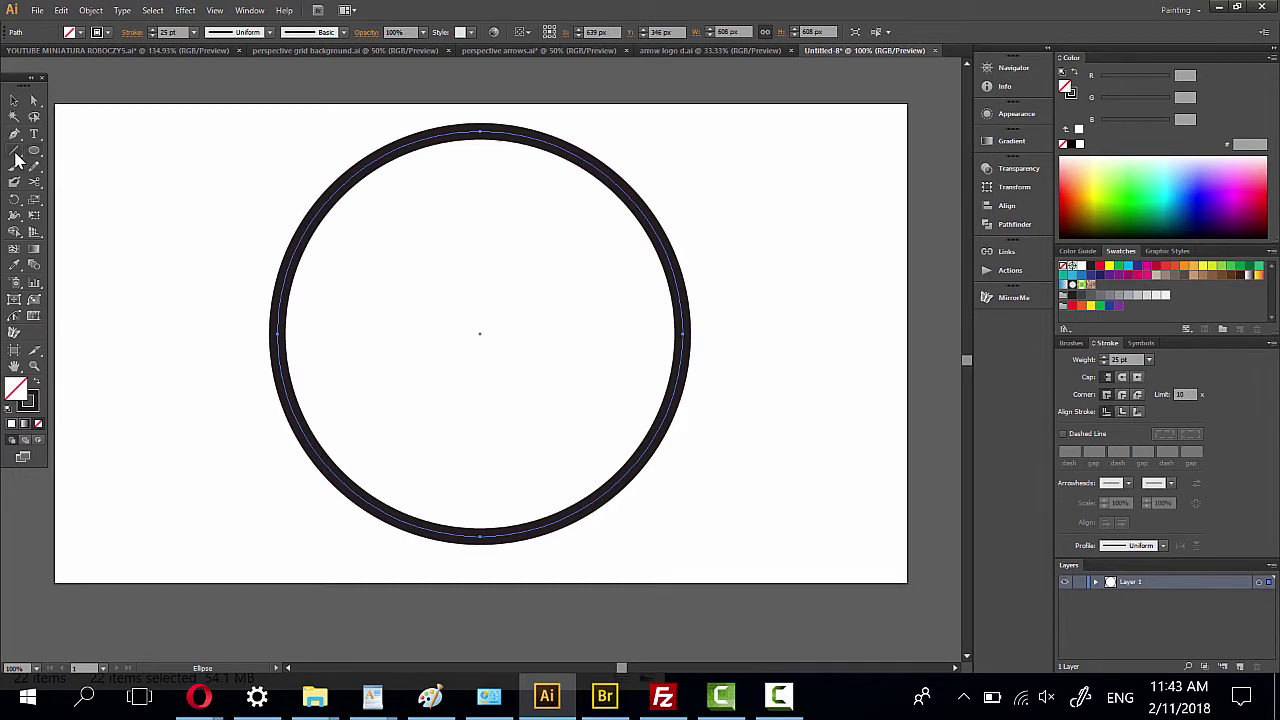
- Draw the first five vertical bars of varied heights across the circle's left half
{"action": "left_click_drag", "start_coordinate": [14, 150], "coordinate": [95, 152]}
{"action": "scroll", "coordinate": [312, 246], "scroll_direction": "down", "scroll_amount": 3}
{"action": "left_click_drag", "start_coordinate": [320, 212], "coordinate": [320, 550]}
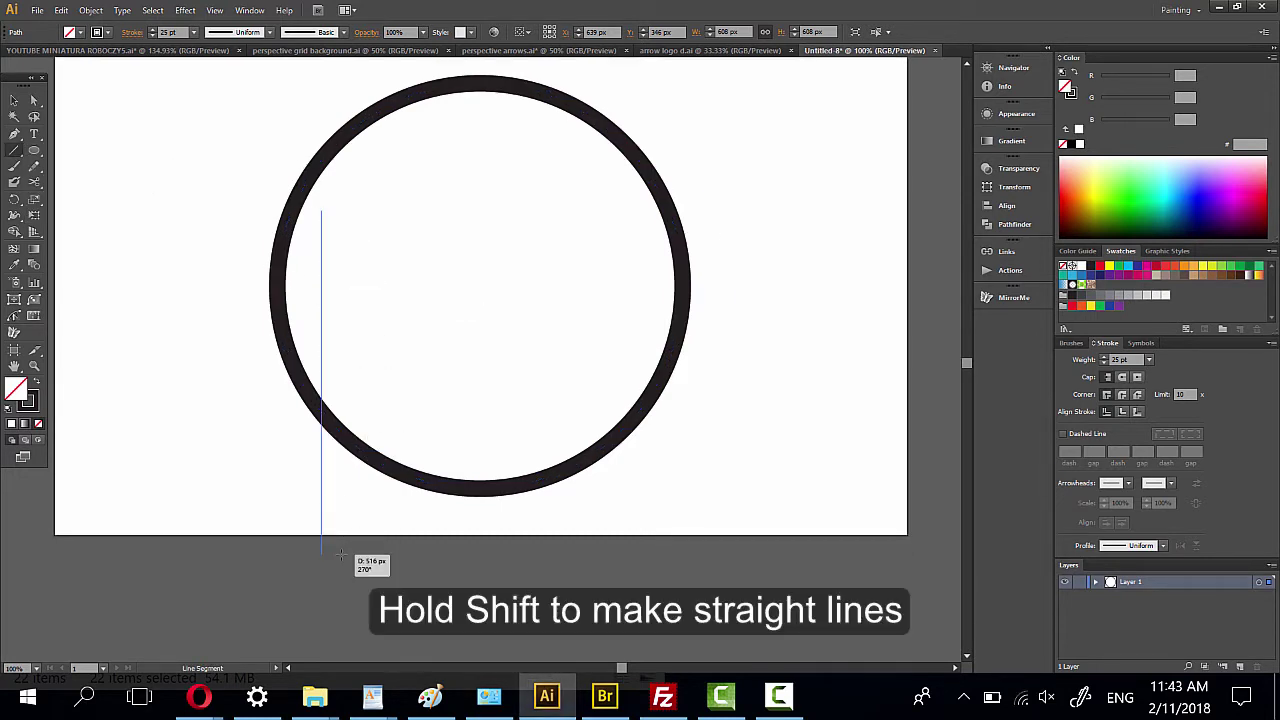
{"action": "left_click_drag", "start_coordinate": [375, 303], "coordinate": [375, 590]}
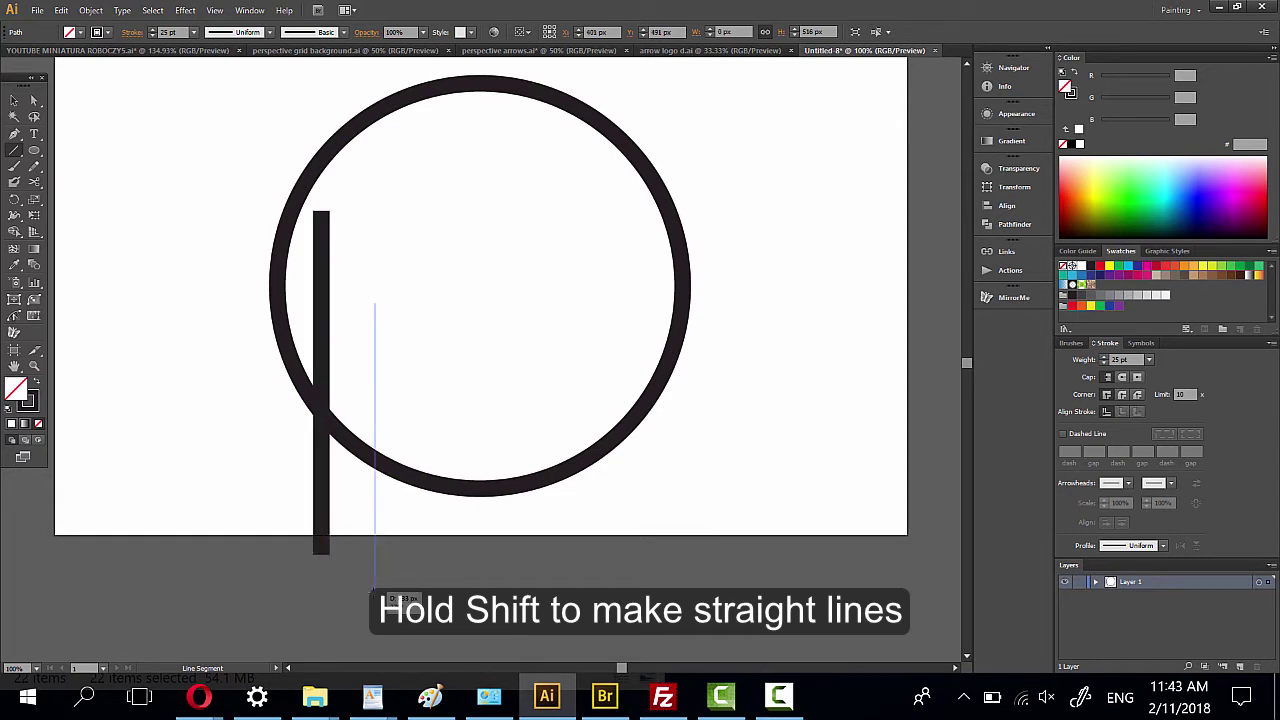
{"action": "left_click_drag", "start_coordinate": [343, 348], "coordinate": [343, 605]}
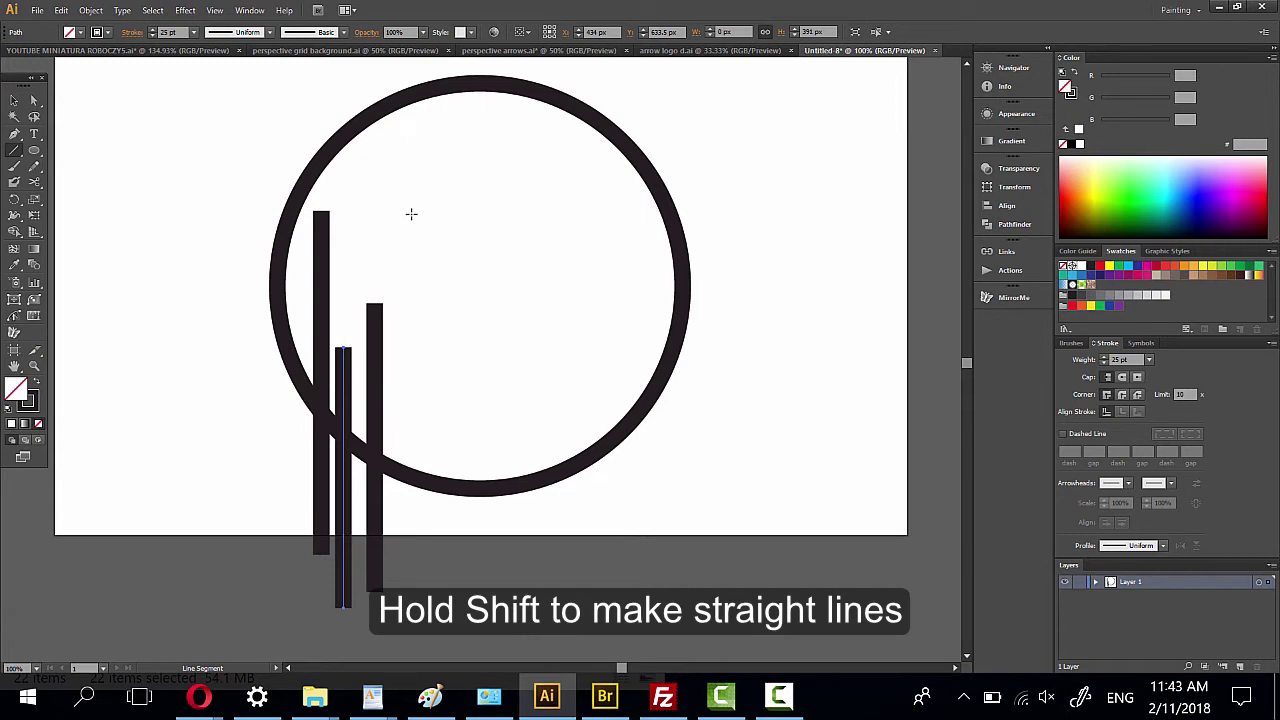
{"action": "left_click_drag", "start_coordinate": [413, 147], "coordinate": [413, 590]}
{"action": "left_click_drag", "start_coordinate": [462, 188], "coordinate": [462, 590]}
- Add six more vertical bars, including a tall centre bar and one at the far left
{"action": "left_click_drag", "start_coordinate": [496, 124], "coordinate": [497, 590]}
{"action": "left_click_drag", "start_coordinate": [538, 227], "coordinate": [538, 578]}
{"action": "left_click_drag", "start_coordinate": [585, 348], "coordinate": [590, 568]}
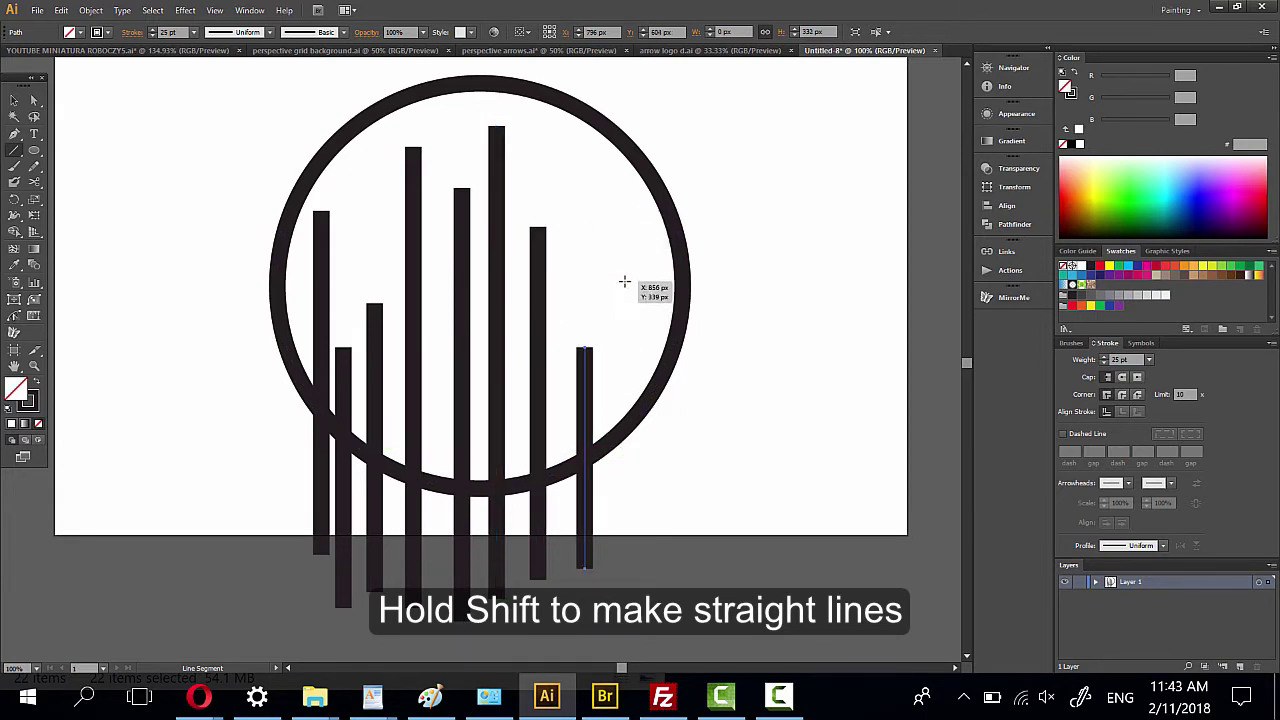
{"action": "left_click_drag", "start_coordinate": [618, 287], "coordinate": [618, 568]}
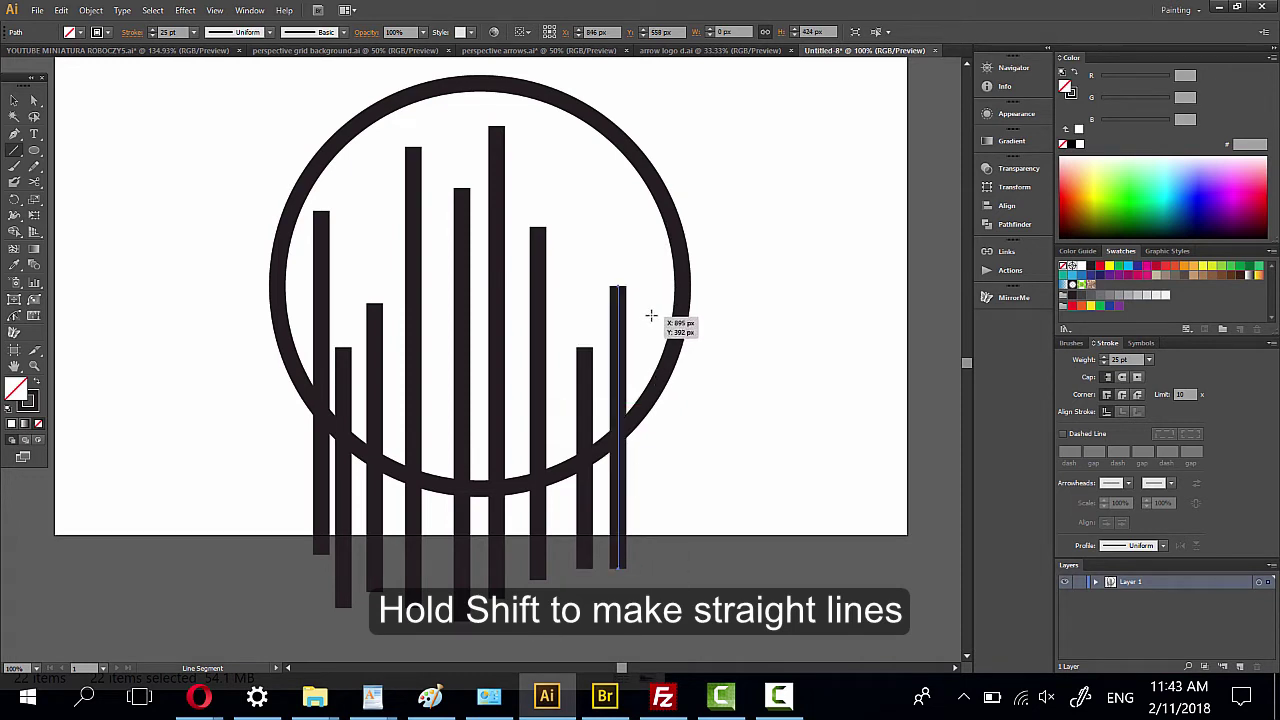
{"action": "left_click_drag", "start_coordinate": [652, 310], "coordinate": [652, 600]}
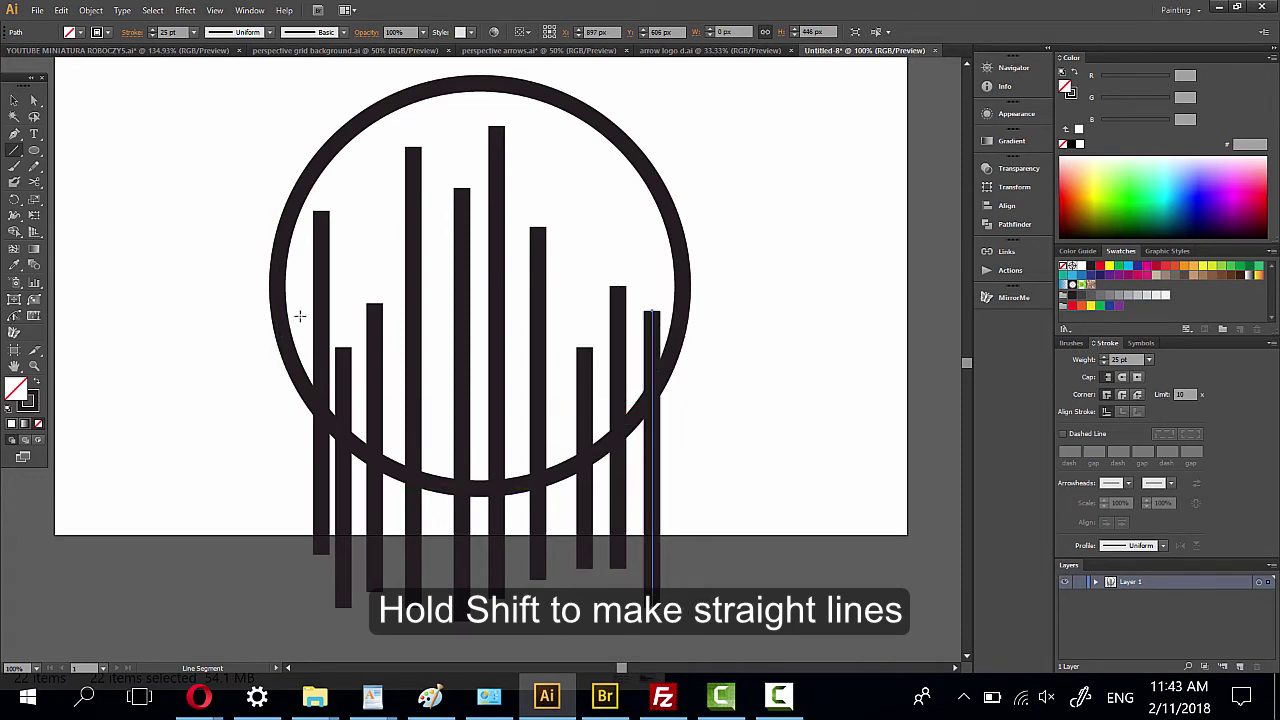
{"action": "left_click_drag", "start_coordinate": [296, 290], "coordinate": [296, 650]}
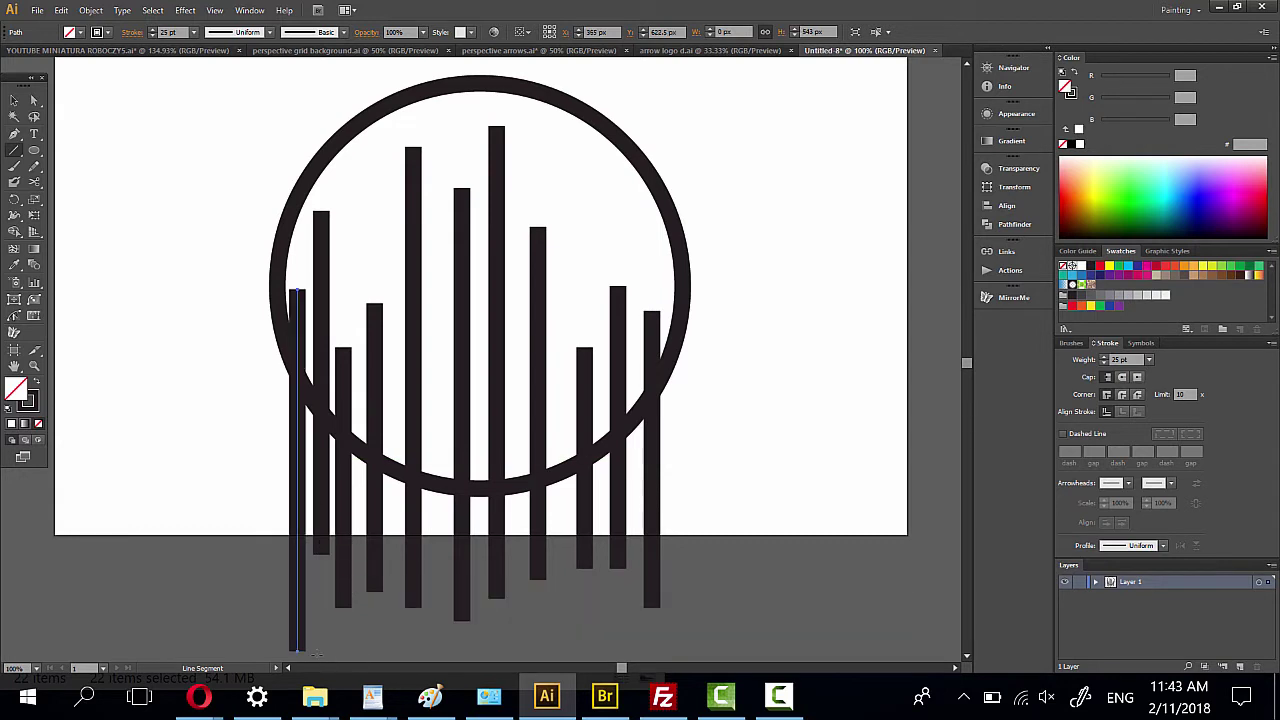
- Expand Layer 1, select all the bars and distribute them by horizontal centre
{"action": "left_click", "coordinate": [14, 100]}
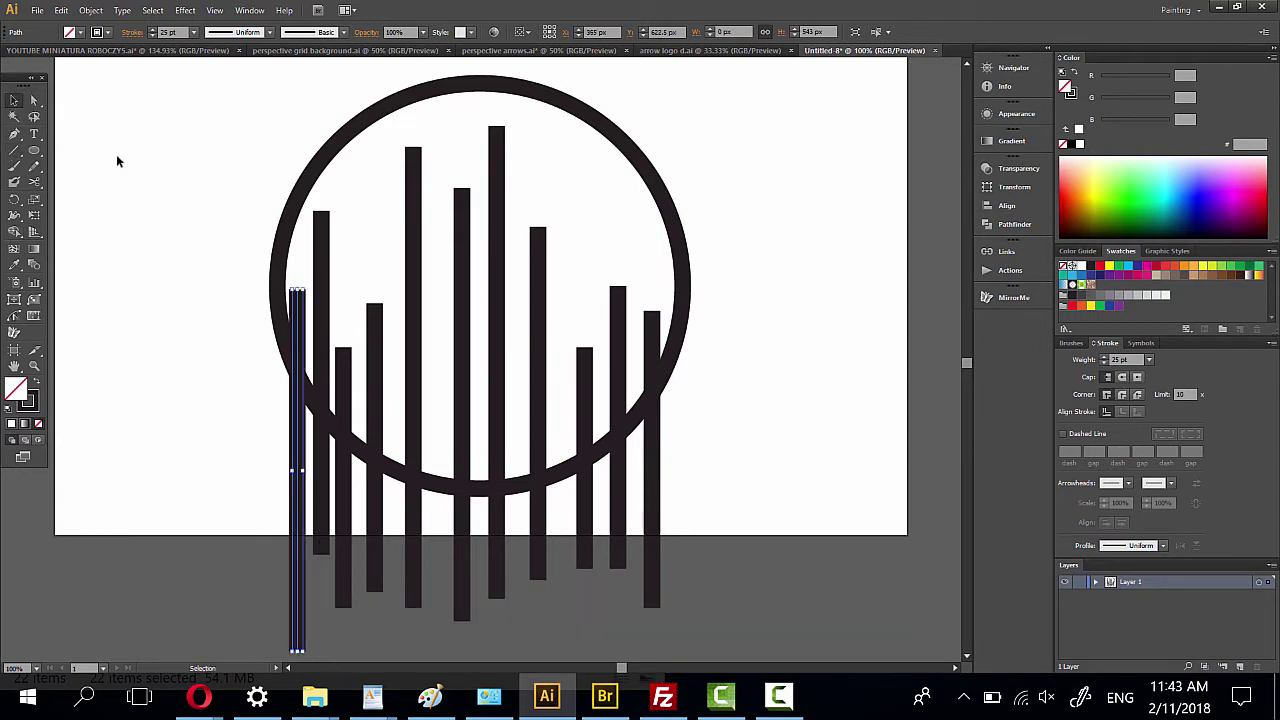
{"action": "left_click", "coordinate": [193, 186]}
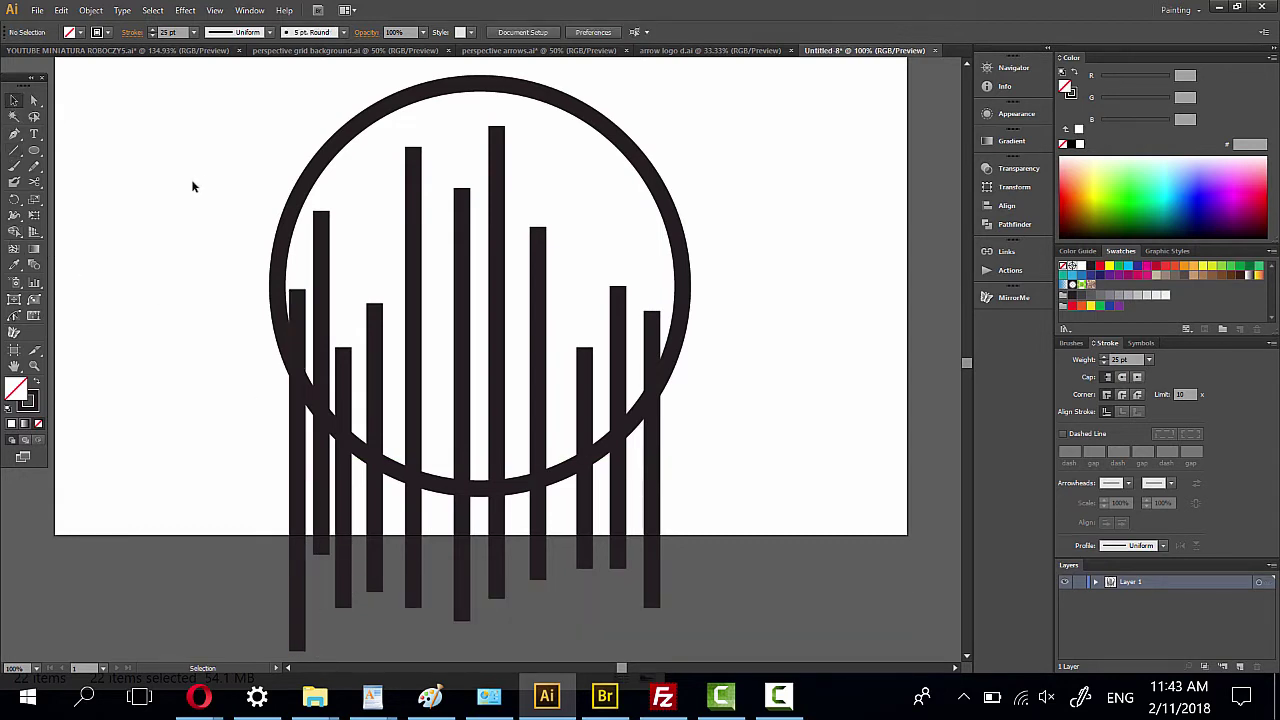
{"action": "left_click", "coordinate": [1095, 581]}
{"action": "scroll", "coordinate": [1103, 618], "scroll_direction": "down", "scroll_amount": 5}
{"action": "scroll", "coordinate": [1105, 624], "scroll_direction": "down", "scroll_amount": 2}
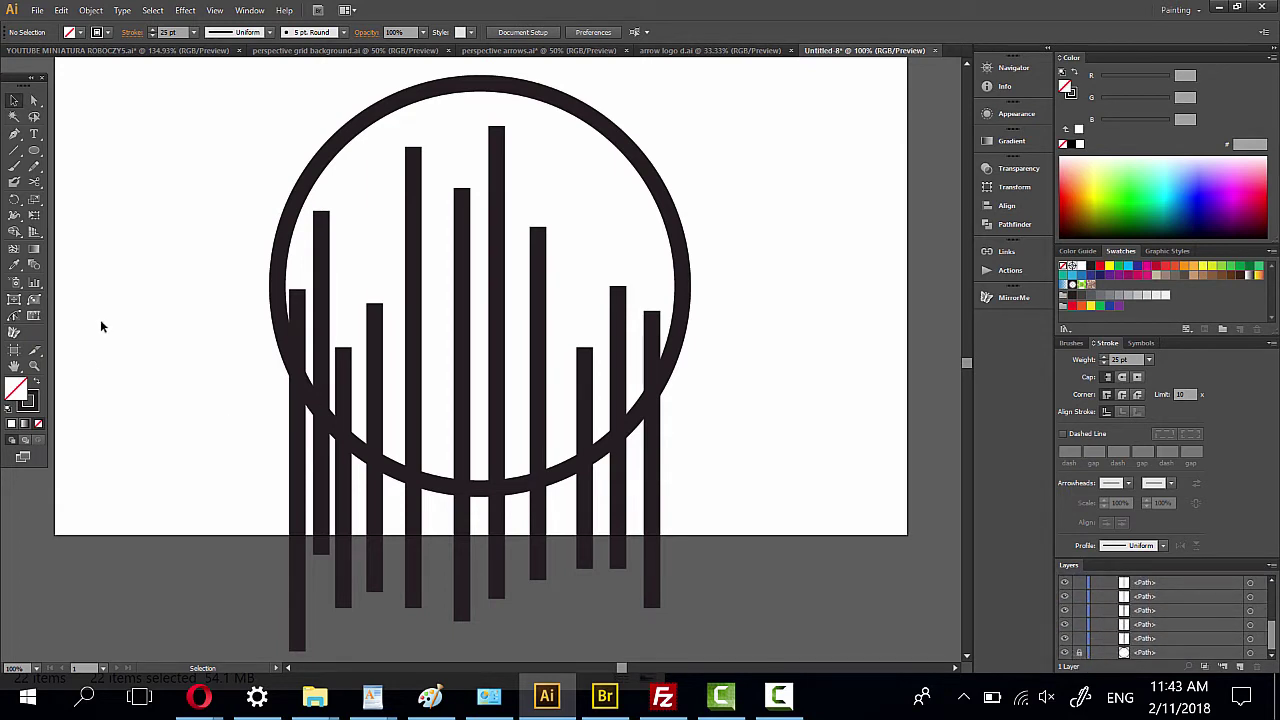
{"action": "left_click_drag", "start_coordinate": [177, 167], "coordinate": [846, 576]}
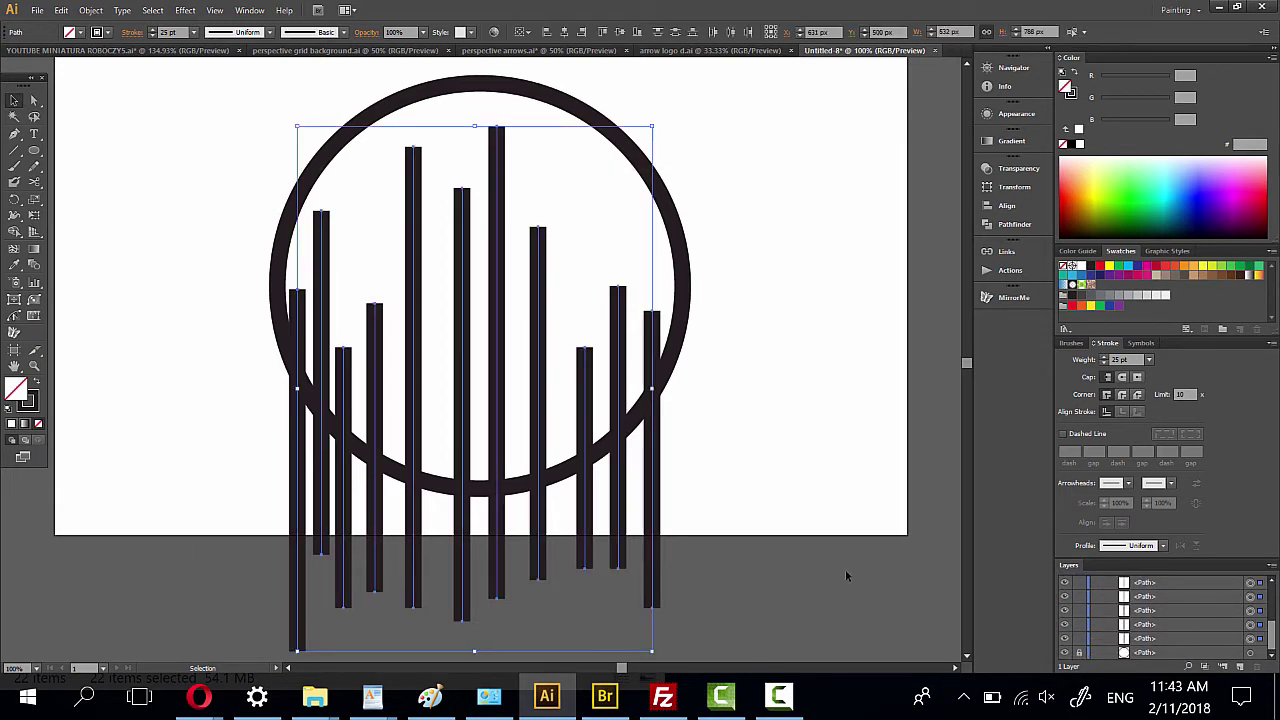
{"action": "left_click", "coordinate": [731, 32]}
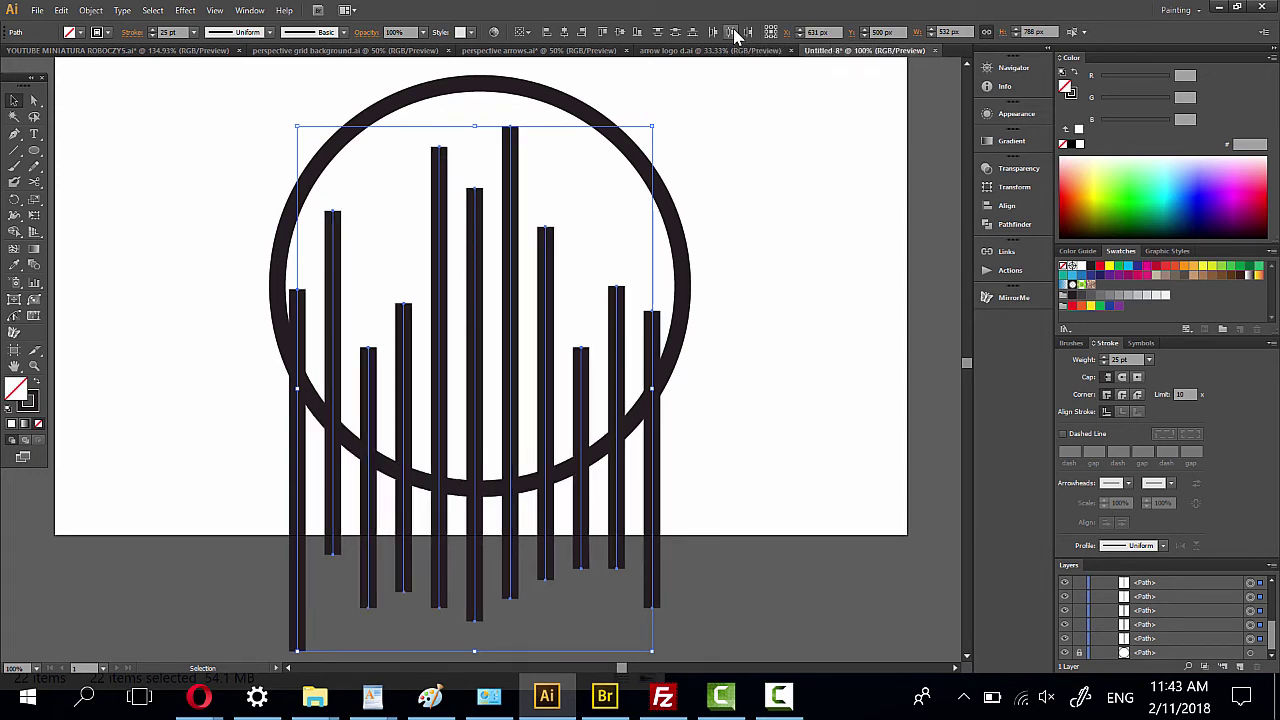
- Nudge the leftmost bar right, then reselect and redistribute all bars evenly
{"action": "left_click", "coordinate": [281, 432]}
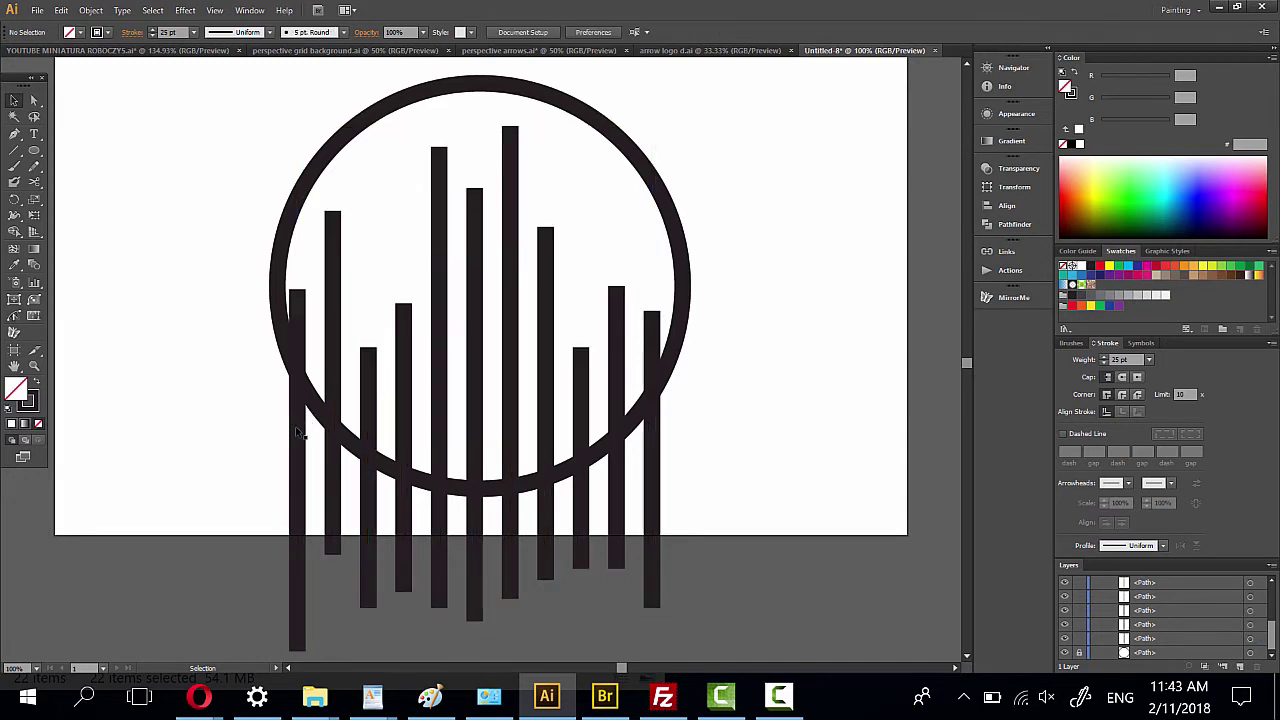
{"action": "left_click_drag", "start_coordinate": [297, 432], "coordinate": [310, 428]}
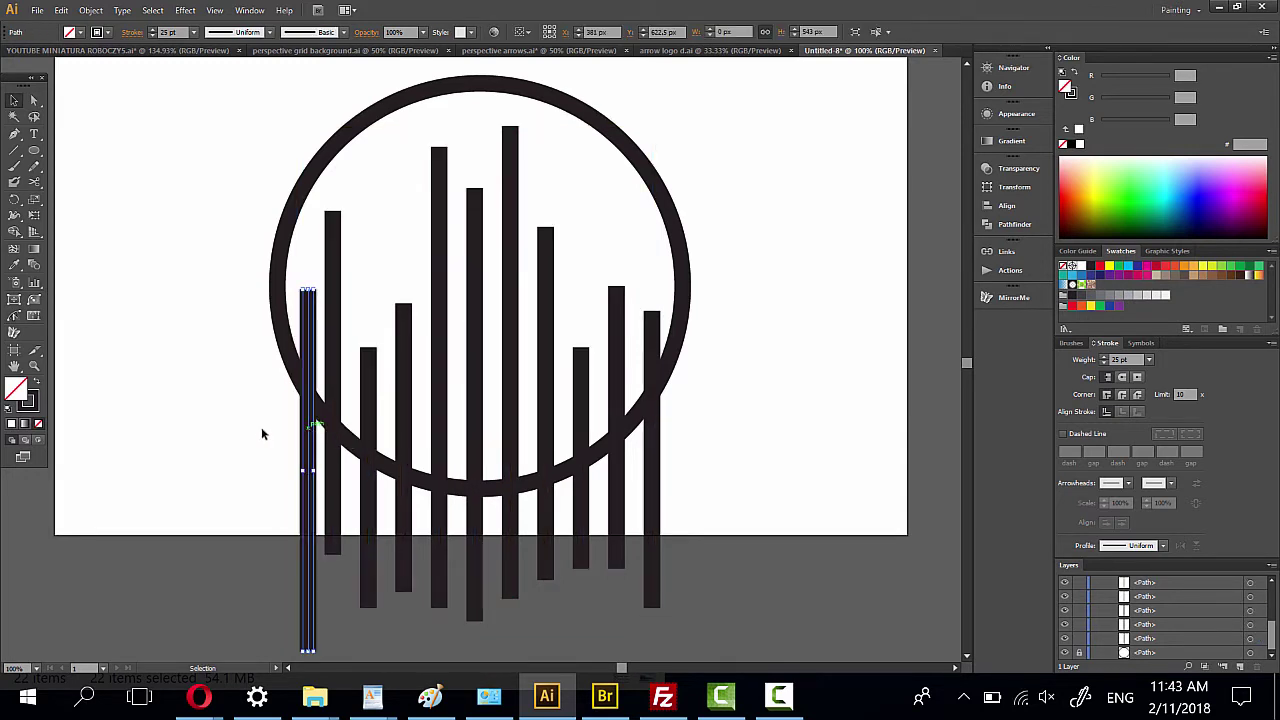
{"action": "left_click_drag", "start_coordinate": [220, 320], "coordinate": [850, 535]}
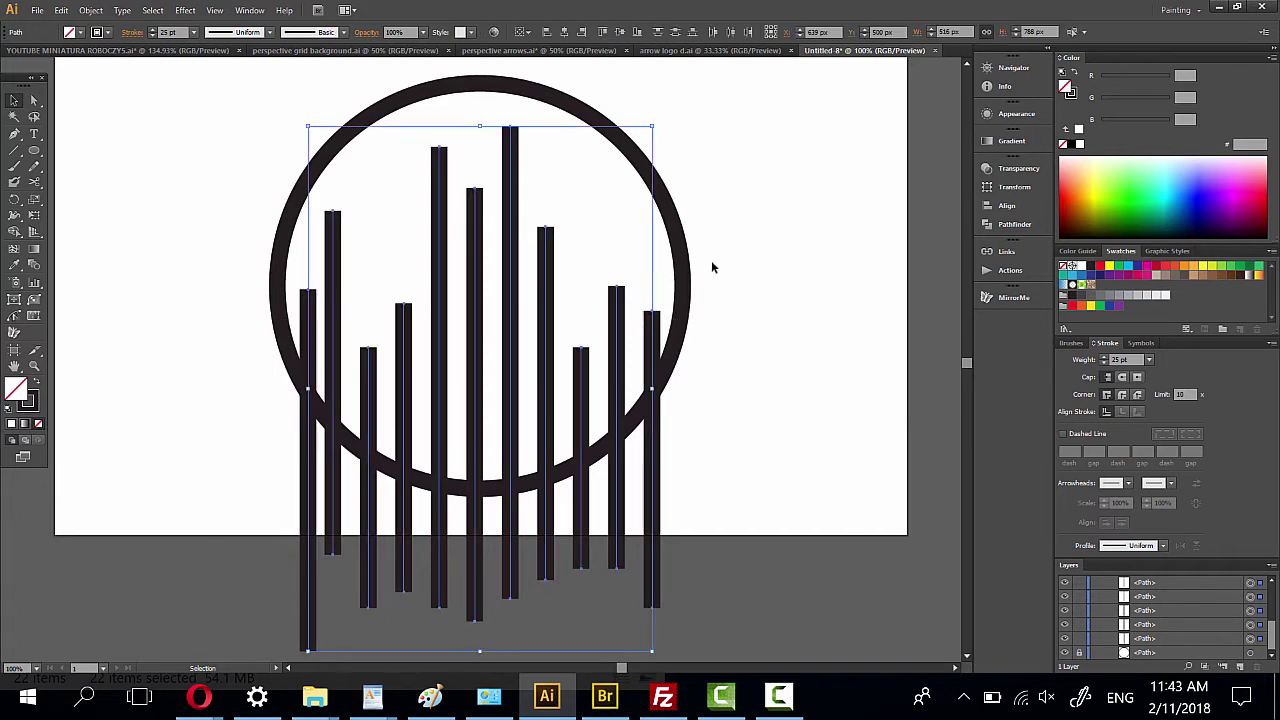
{"action": "left_click", "coordinate": [703, 386]}
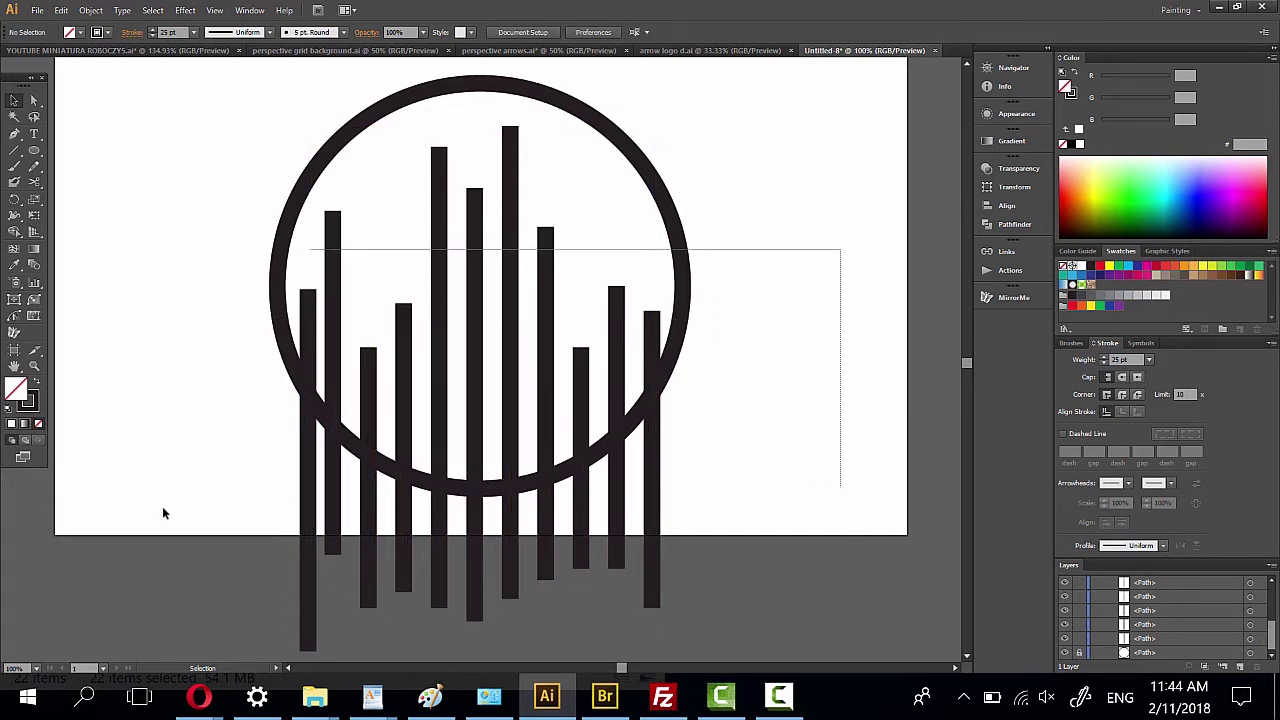
{"action": "left_click_drag", "start_coordinate": [843, 248], "coordinate": [163, 514]}
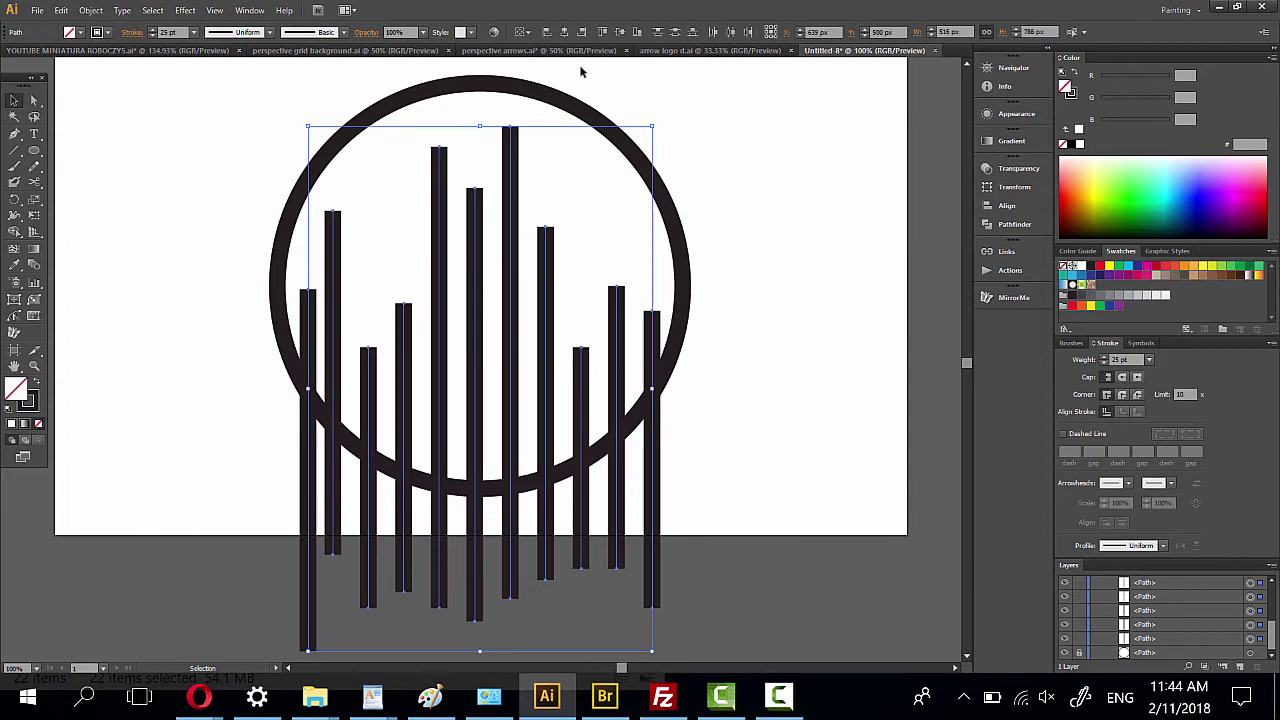
{"action": "left_click", "coordinate": [731, 33]}
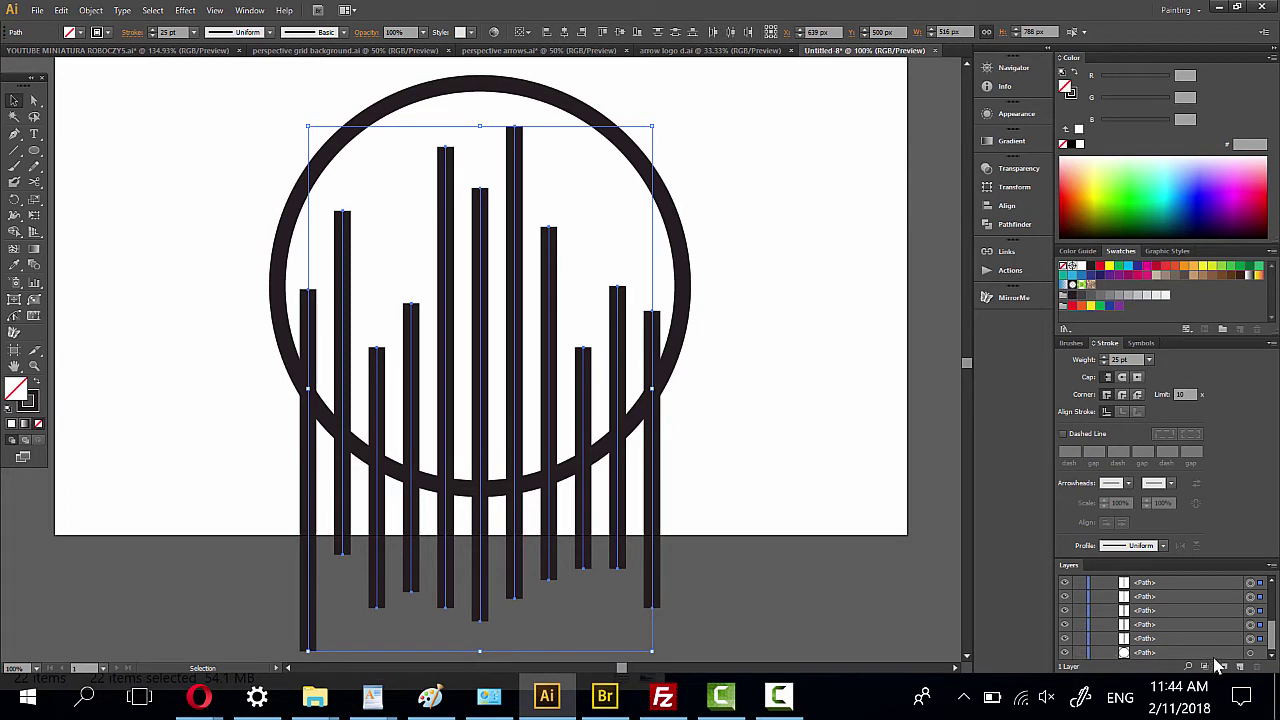
- Select the circle and bars and Shape Builder-delete the bar ends below the circle
{"action": "left_click_drag", "start_coordinate": [178, 130], "coordinate": [810, 563]}
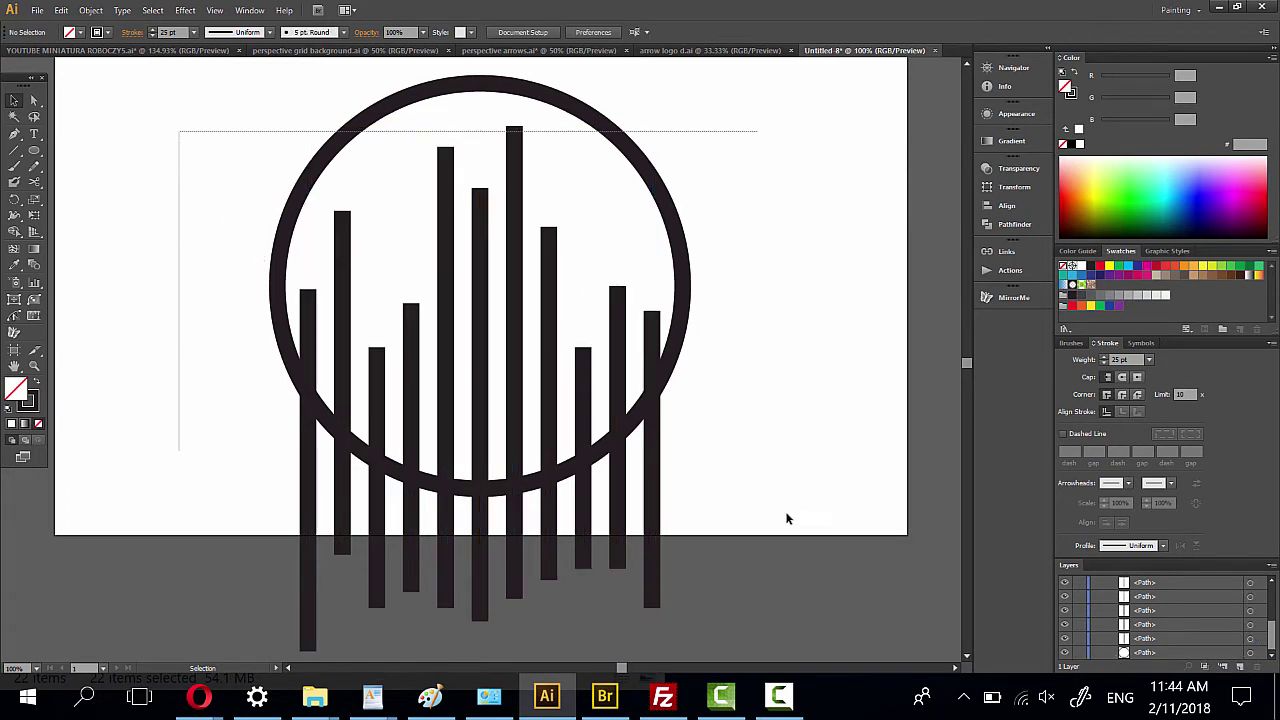
{"action": "left_click", "coordinate": [18, 232]}
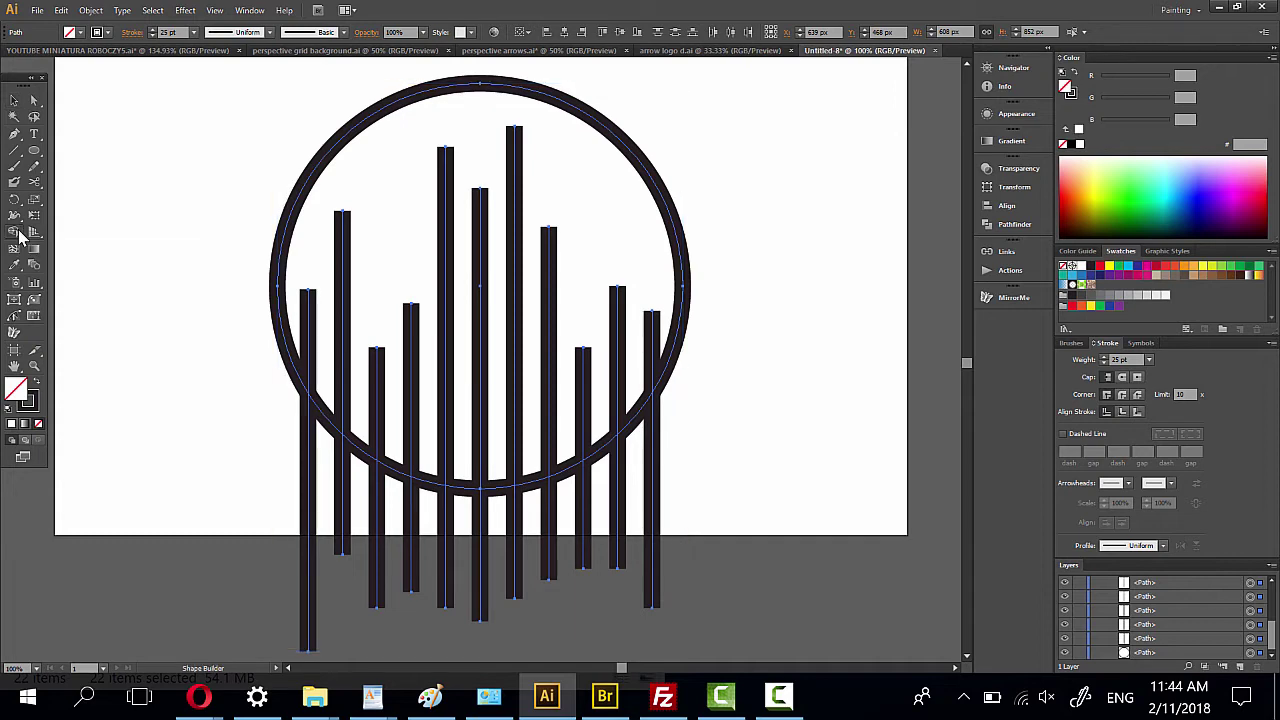
{"action": "left_click_drag", "start_coordinate": [238, 500], "coordinate": [712, 562]}
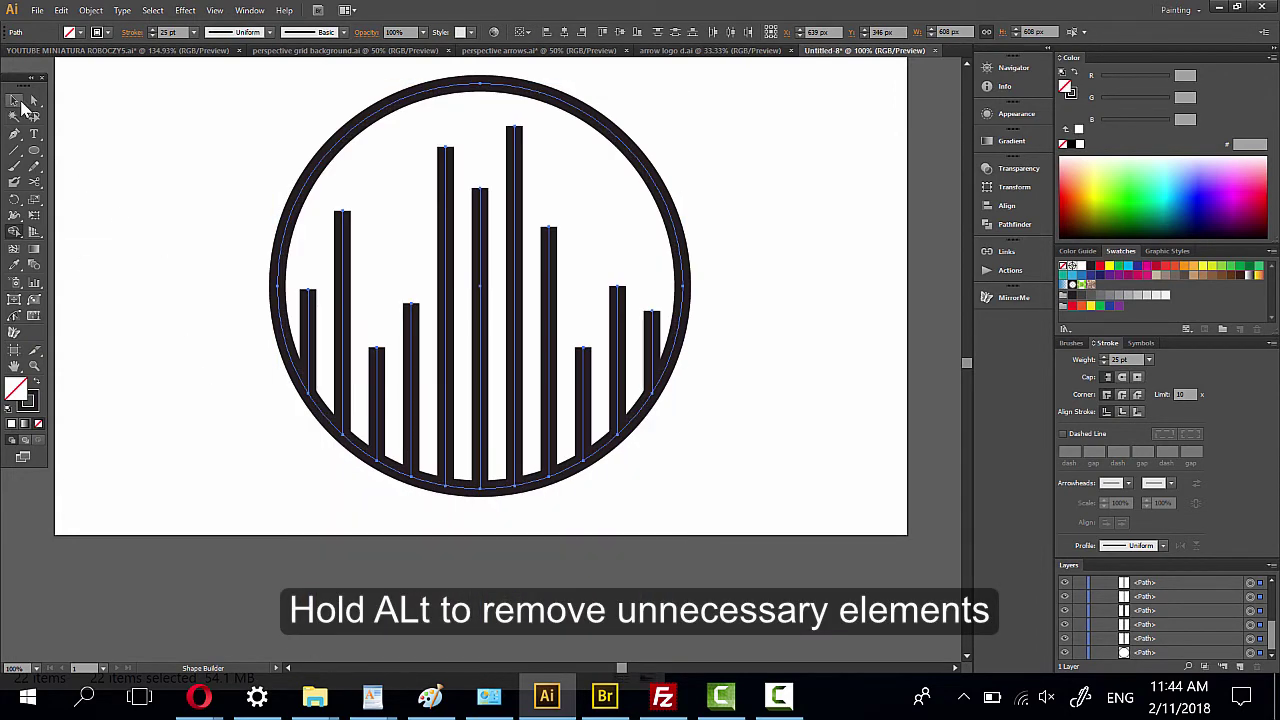
- Select all paths of the artwork with the Direct Selection Tool
{"action": "left_click", "coordinate": [14, 100]}
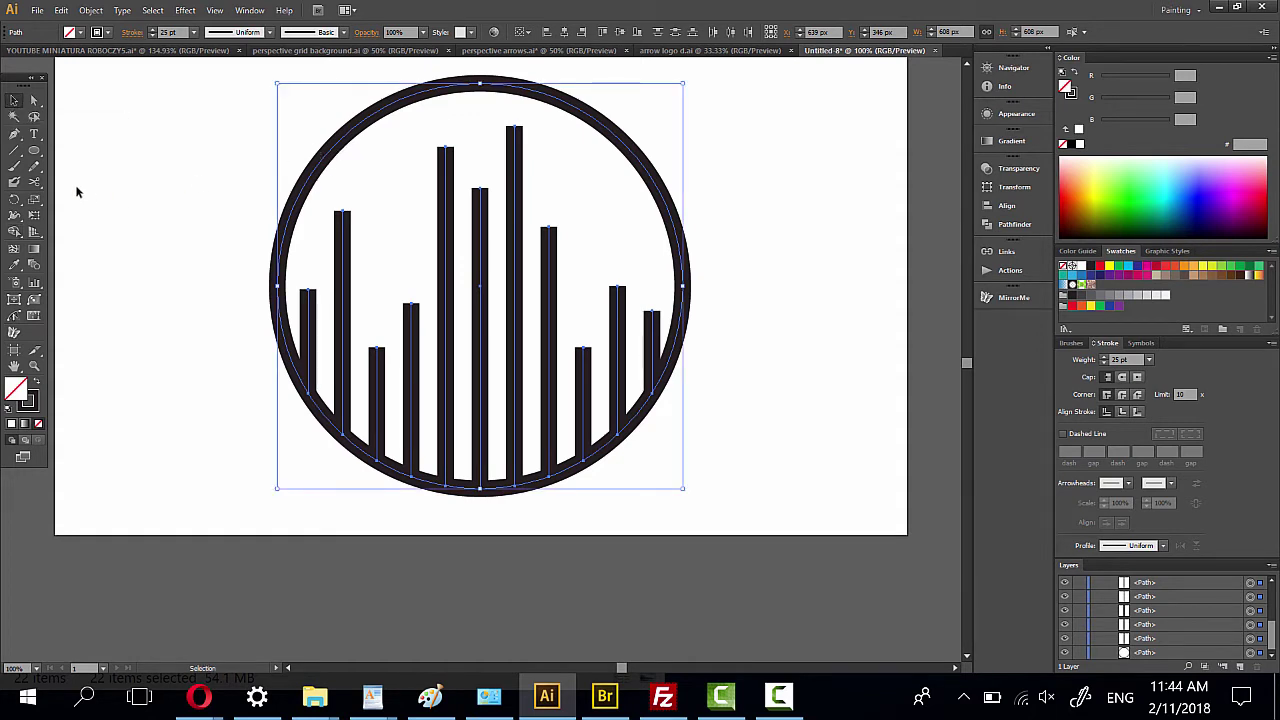
{"action": "left_click", "coordinate": [34, 103]}
{"action": "left_click", "coordinate": [151, 134]}
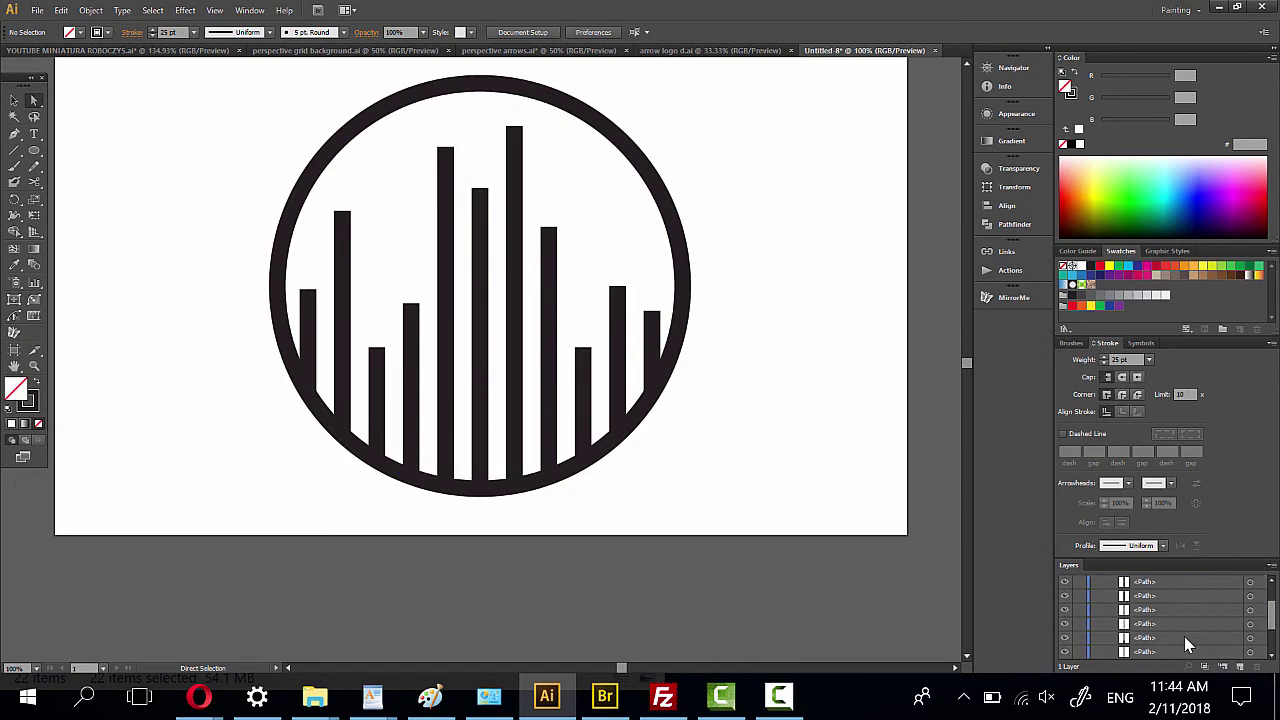
{"action": "scroll", "coordinate": [280, 128], "scroll_direction": "up", "scroll_amount": 1}
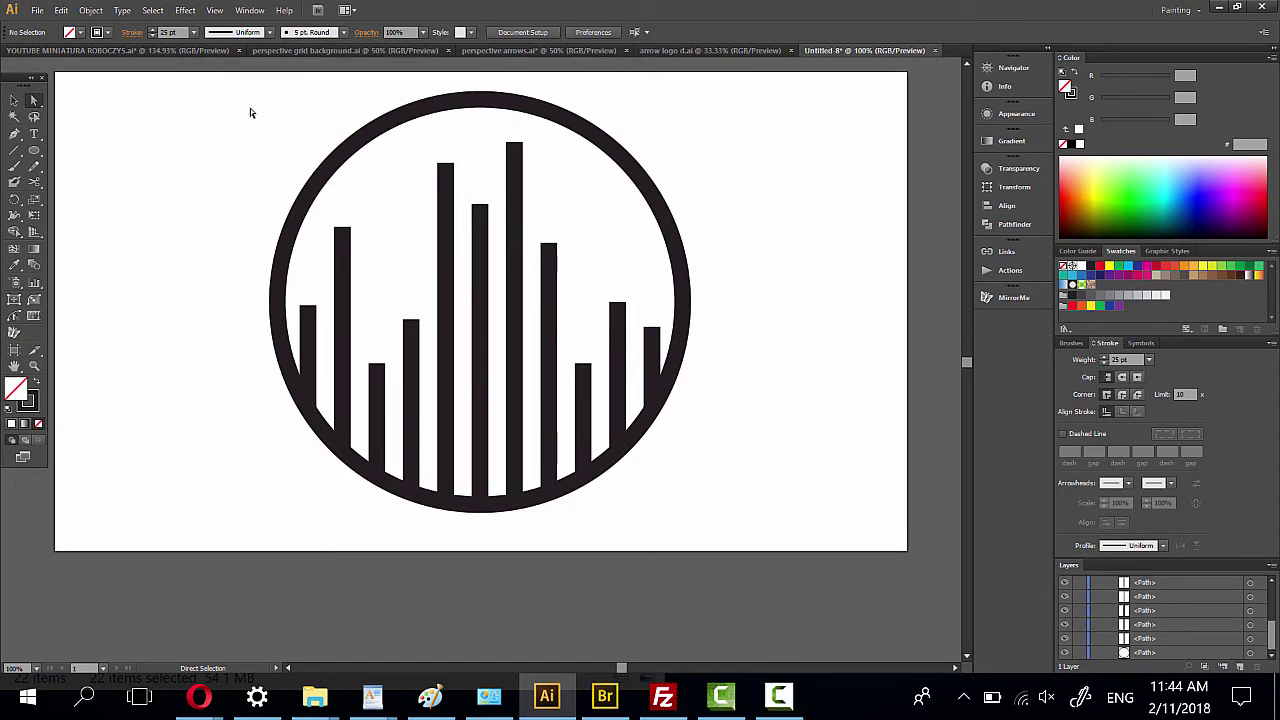
{"action": "left_click_drag", "start_coordinate": [227, 93], "coordinate": [775, 557]}
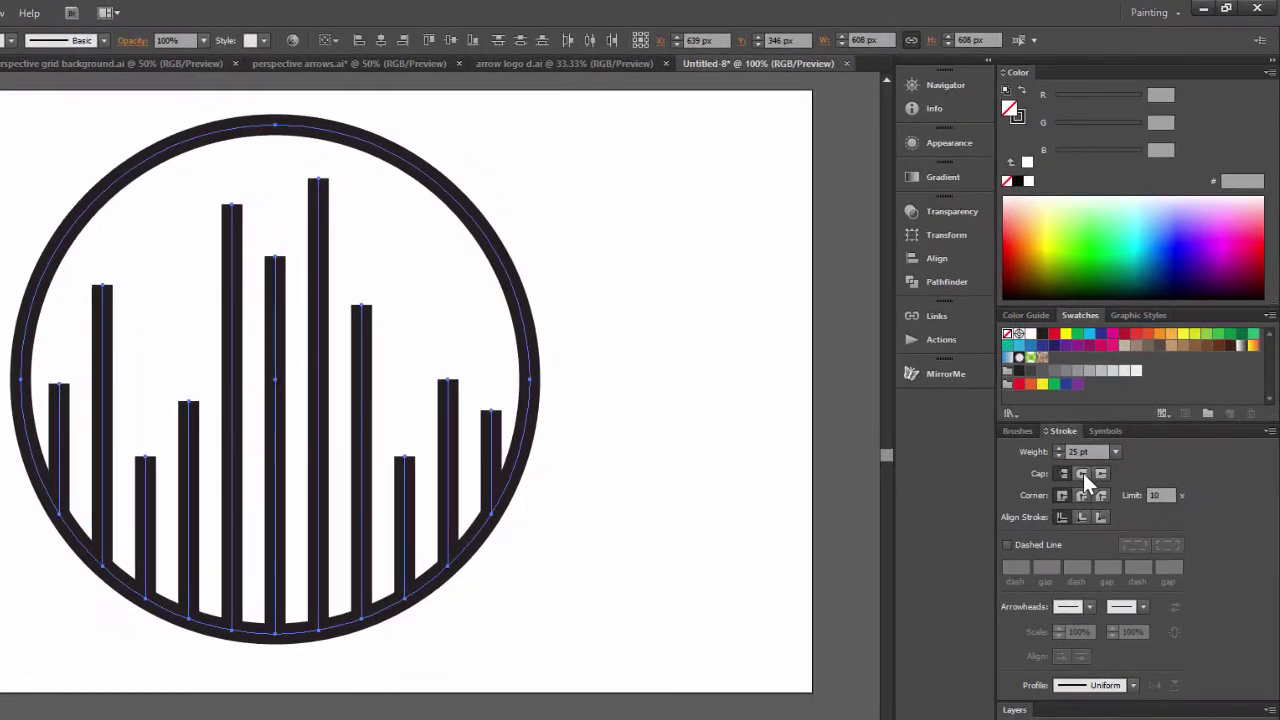
- Give the paths Round Cap, Round Join and a start arrowhead
{"action": "left_click", "coordinate": [1081, 472]}
{"action": "left_click", "coordinate": [1081, 499]}
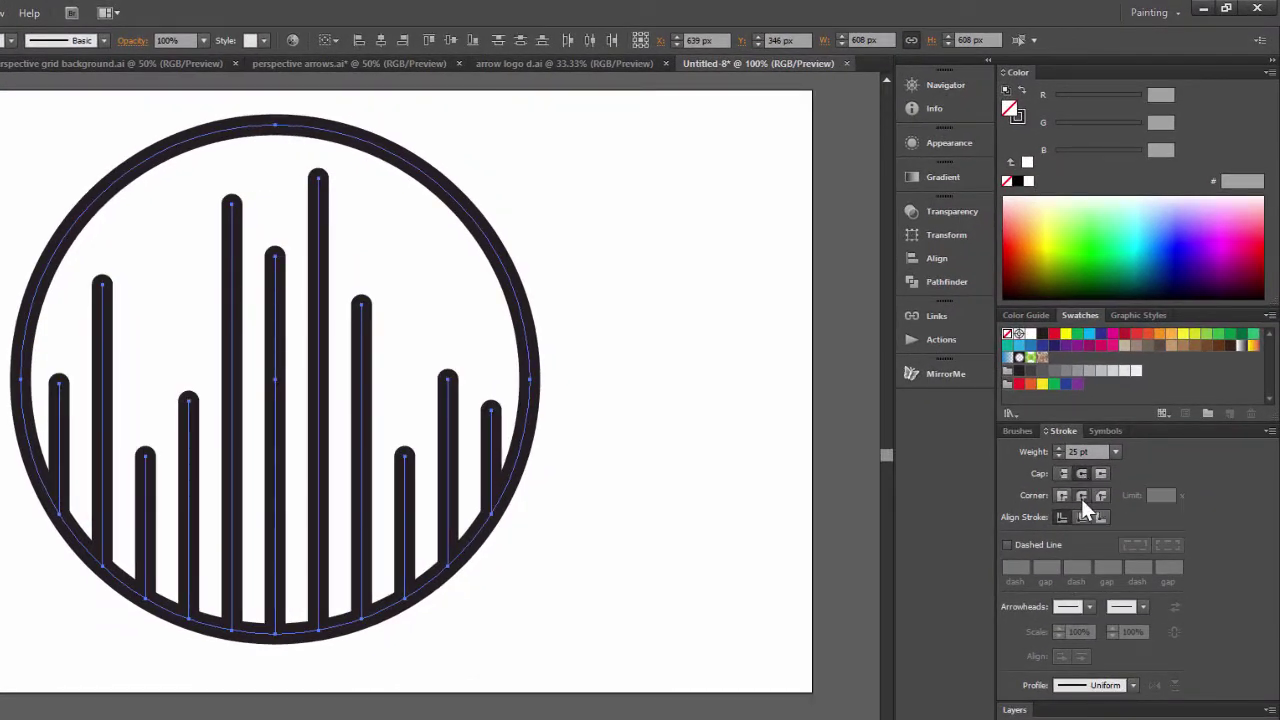
{"action": "left_click", "coordinate": [1089, 607]}
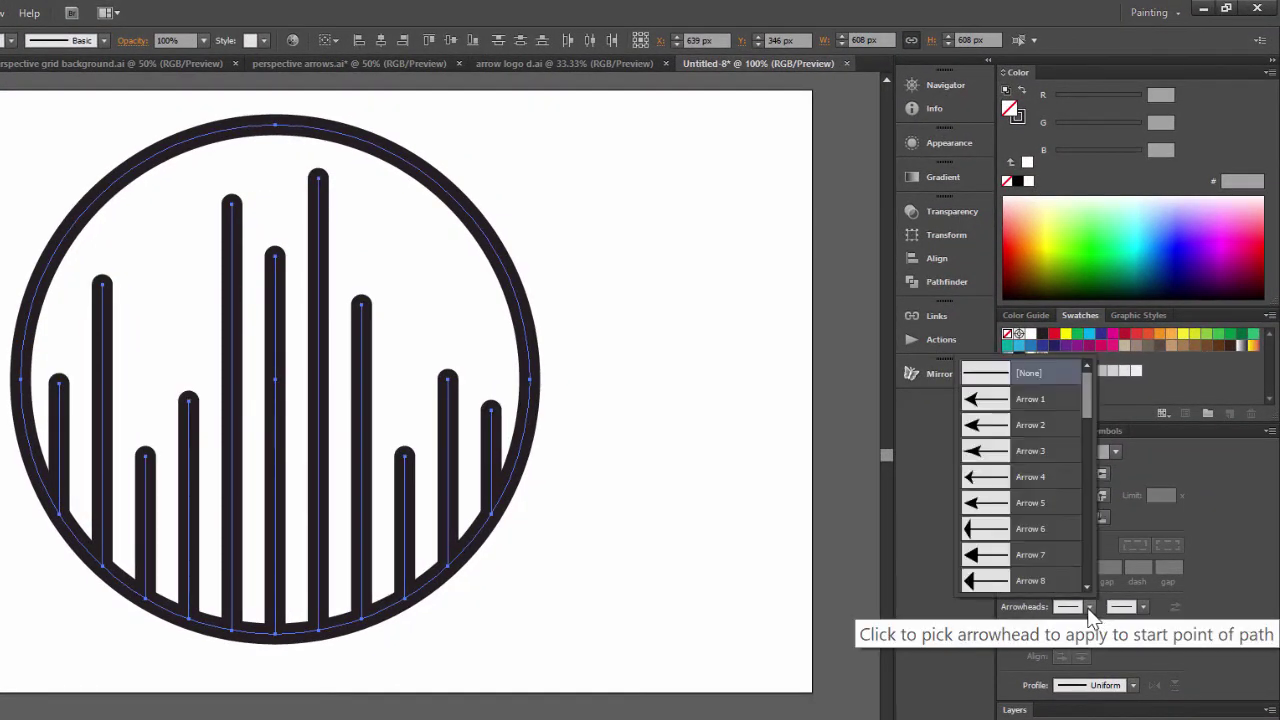
{"action": "scroll", "coordinate": [993, 525], "scroll_direction": "down", "scroll_amount": 2}
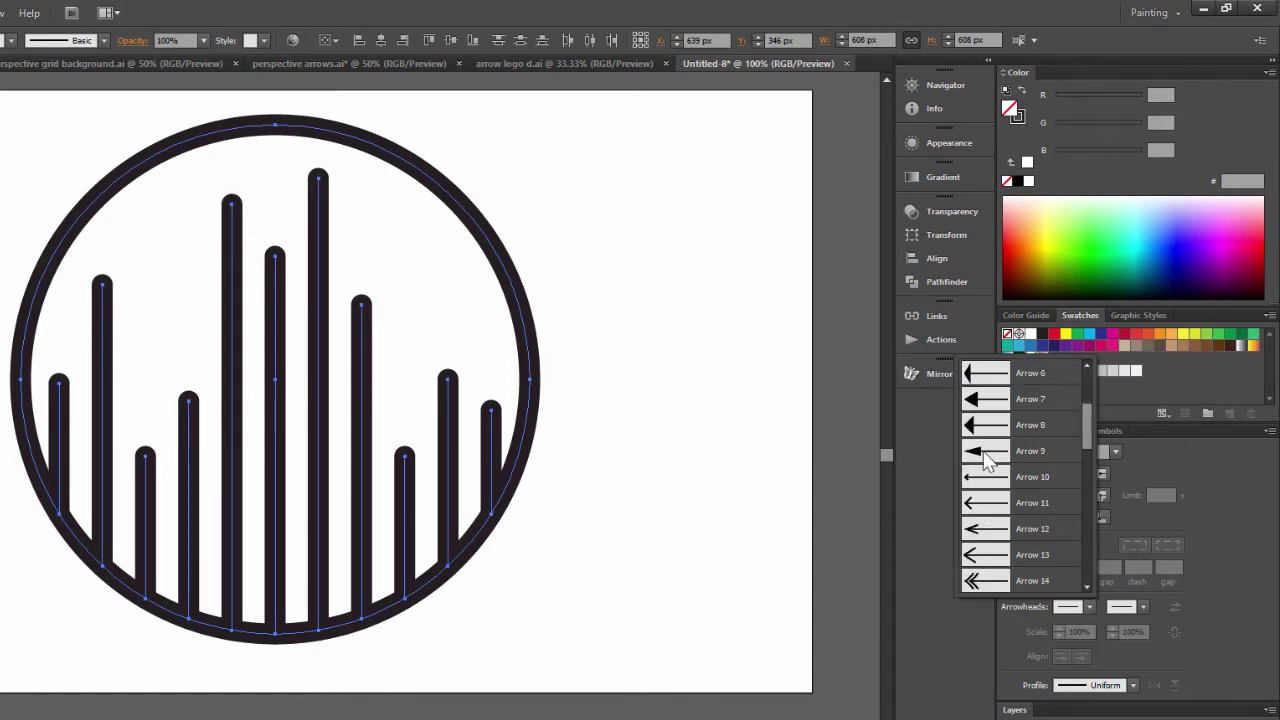
{"action": "scroll", "coordinate": [988, 462], "scroll_direction": "up", "scroll_amount": 1}
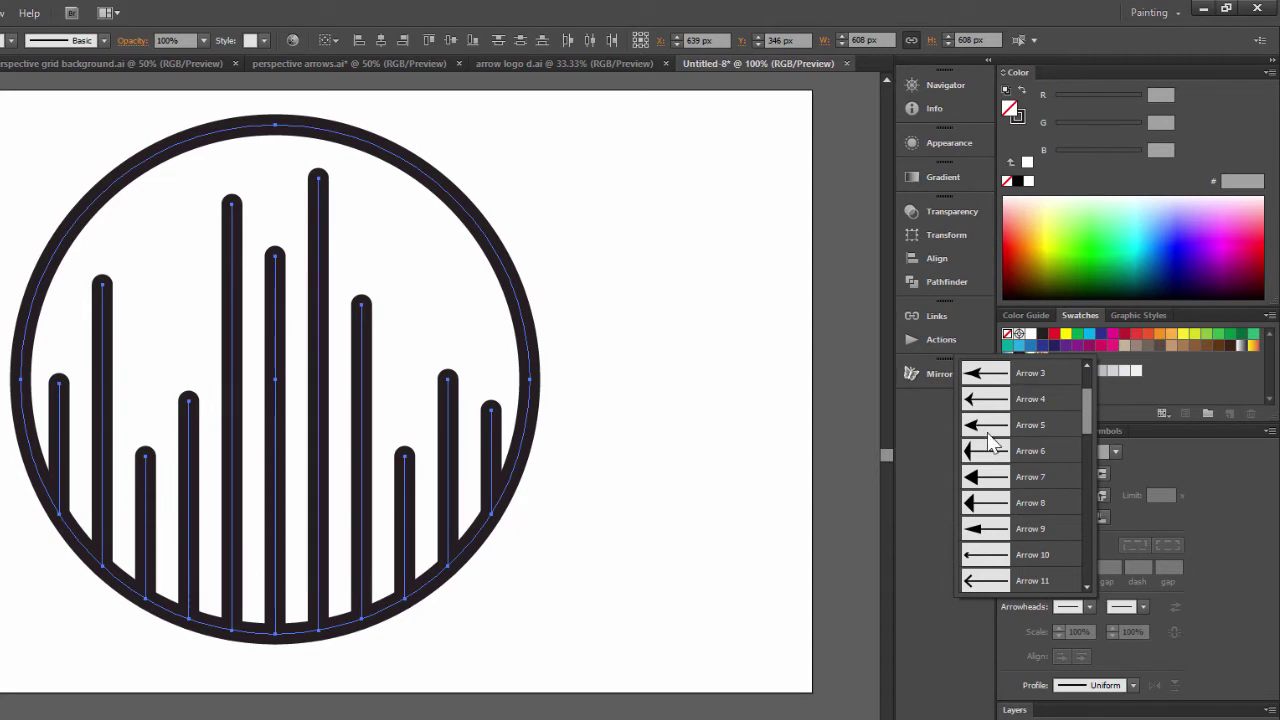
{"action": "left_click", "coordinate": [988, 428]}
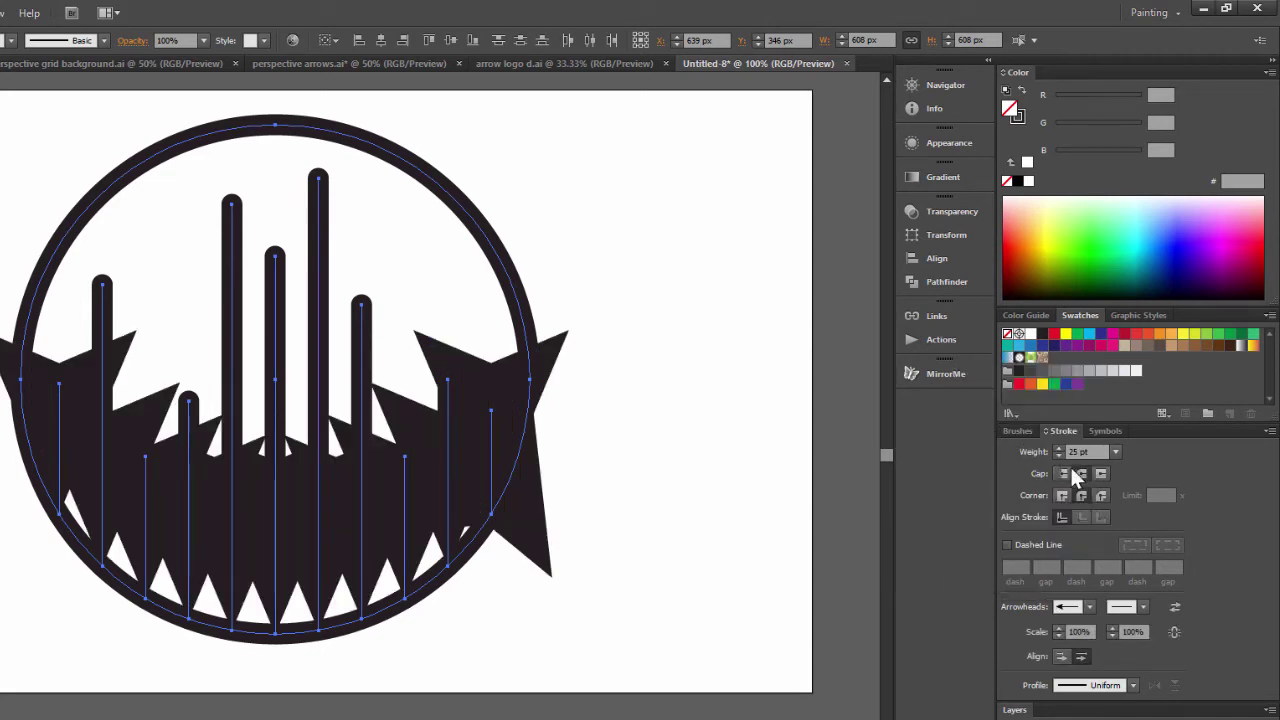
- Swap the arrowhead to the path ends, extend tips past the end, and scale to 30%
{"action": "left_click", "coordinate": [1175, 608]}
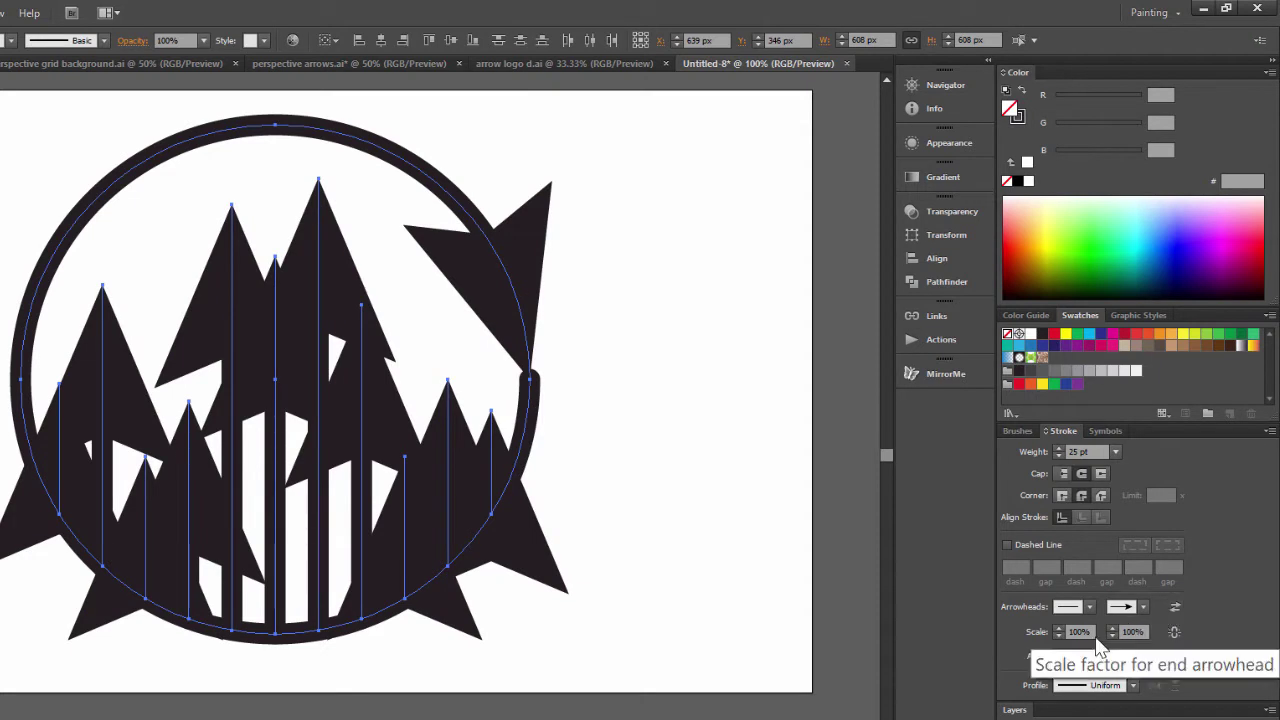
{"action": "left_click", "coordinate": [1062, 662]}
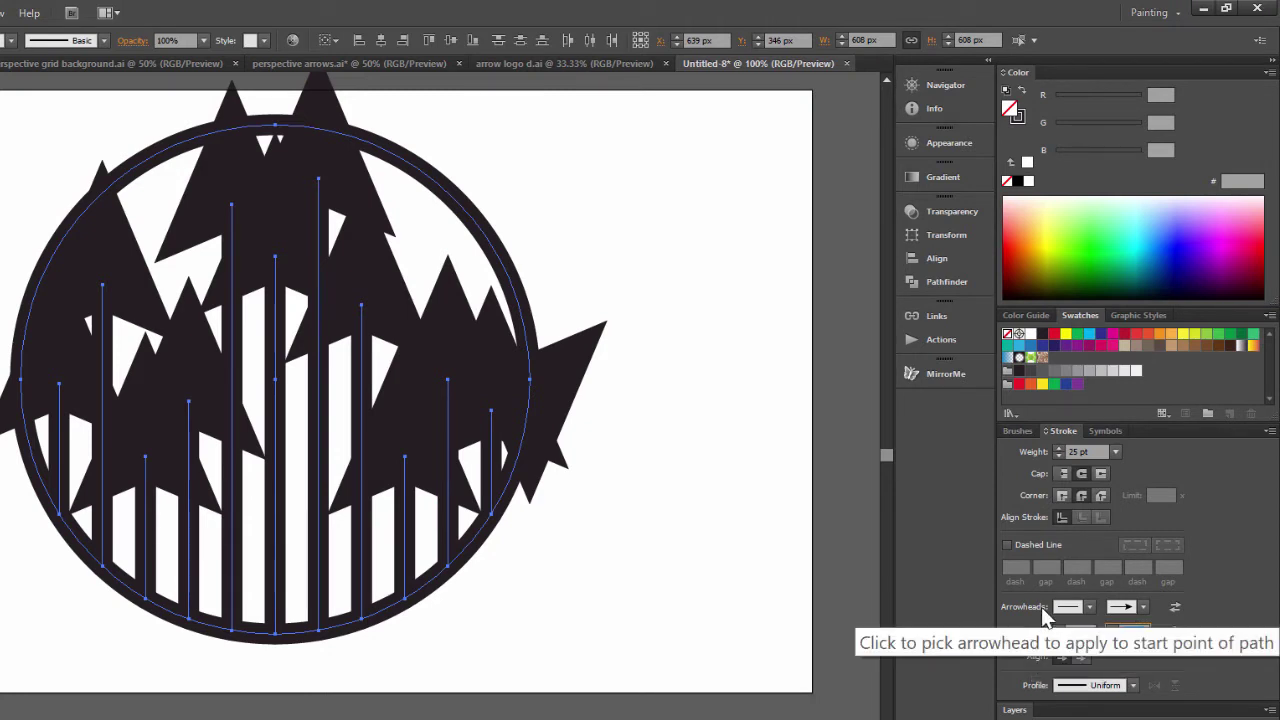
{"action": "type", "text": "30"}
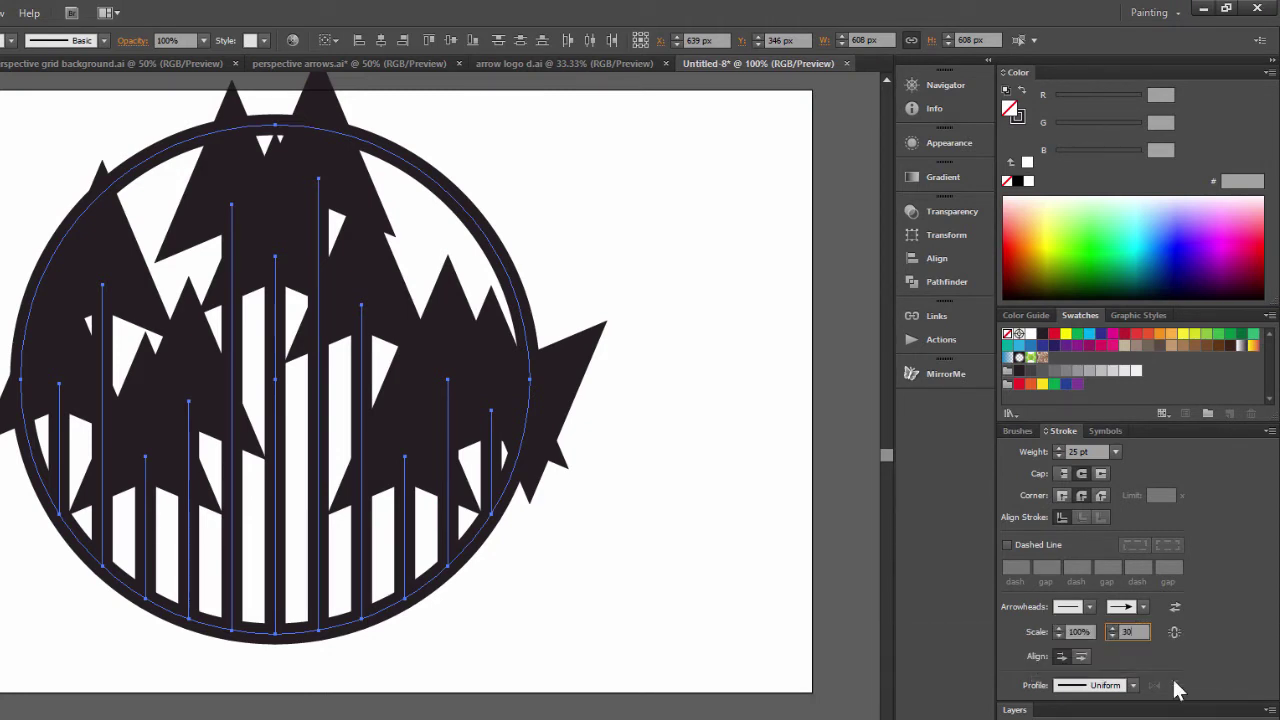
{"action": "key", "text": "Return"}
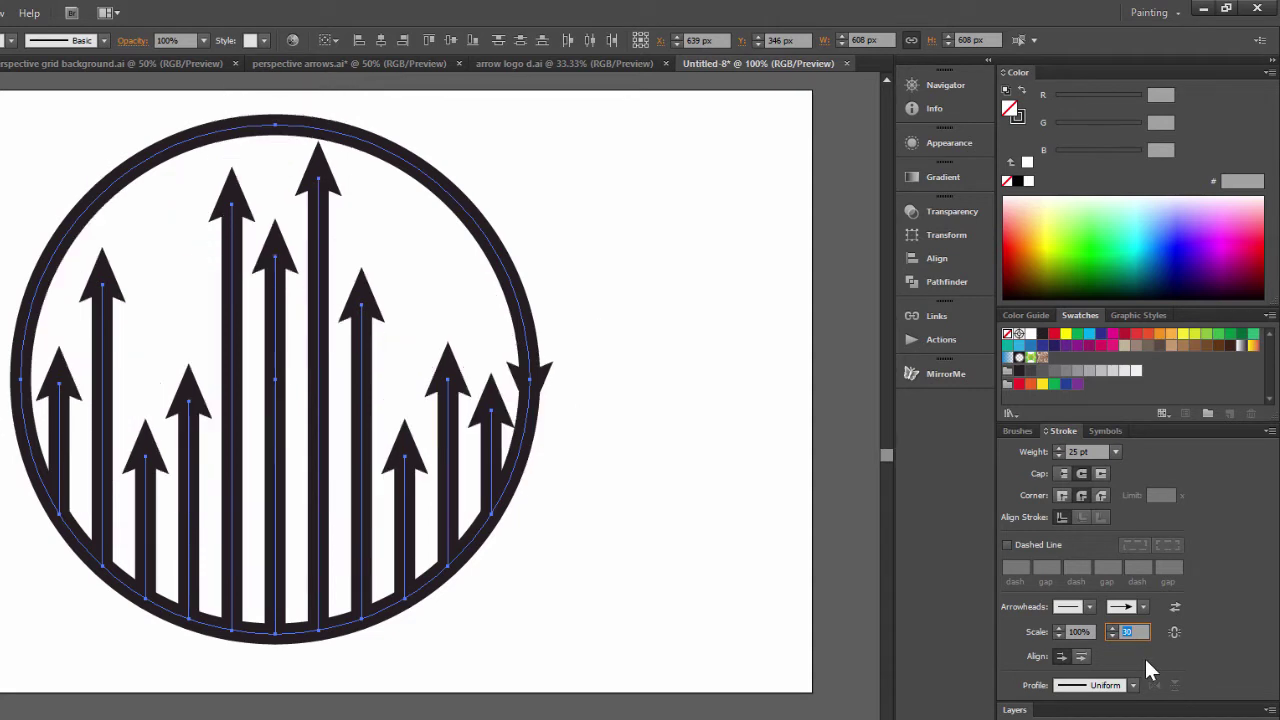
{"action": "key", "text": "Tab"}
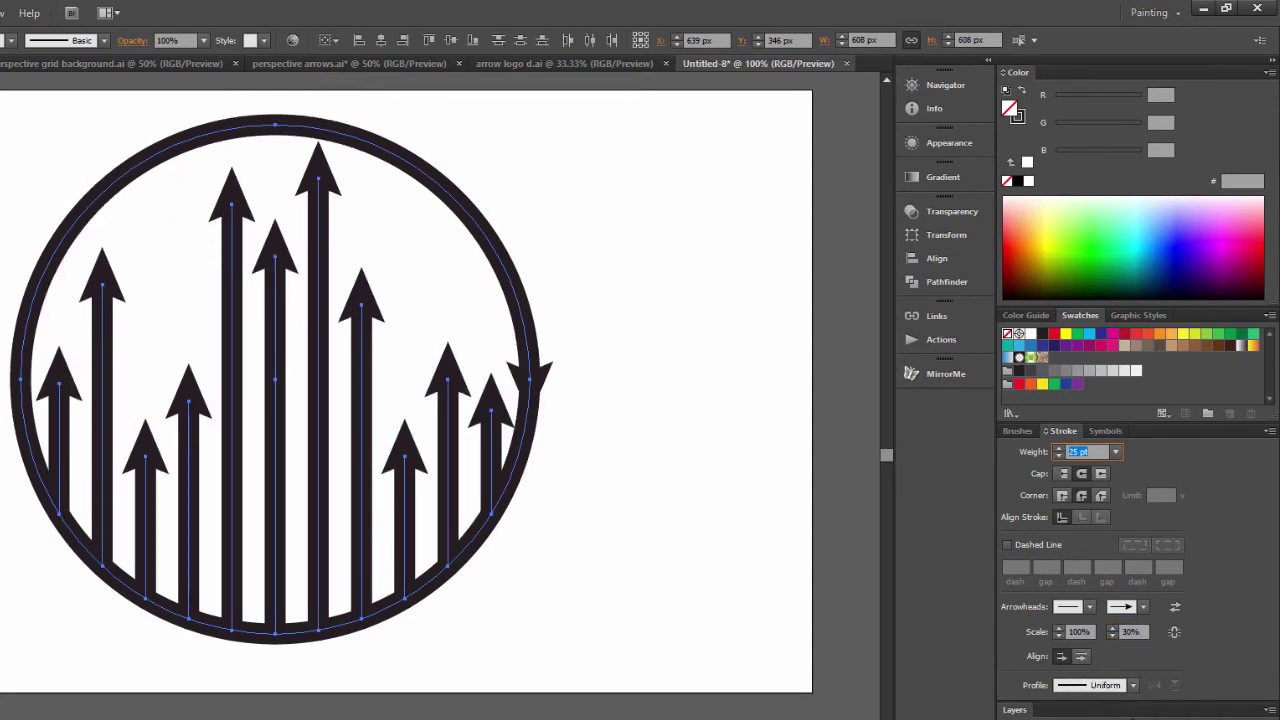
{"action": "scroll", "coordinate": [1138, 631], "scroll_direction": "up", "scroll_amount": 2}
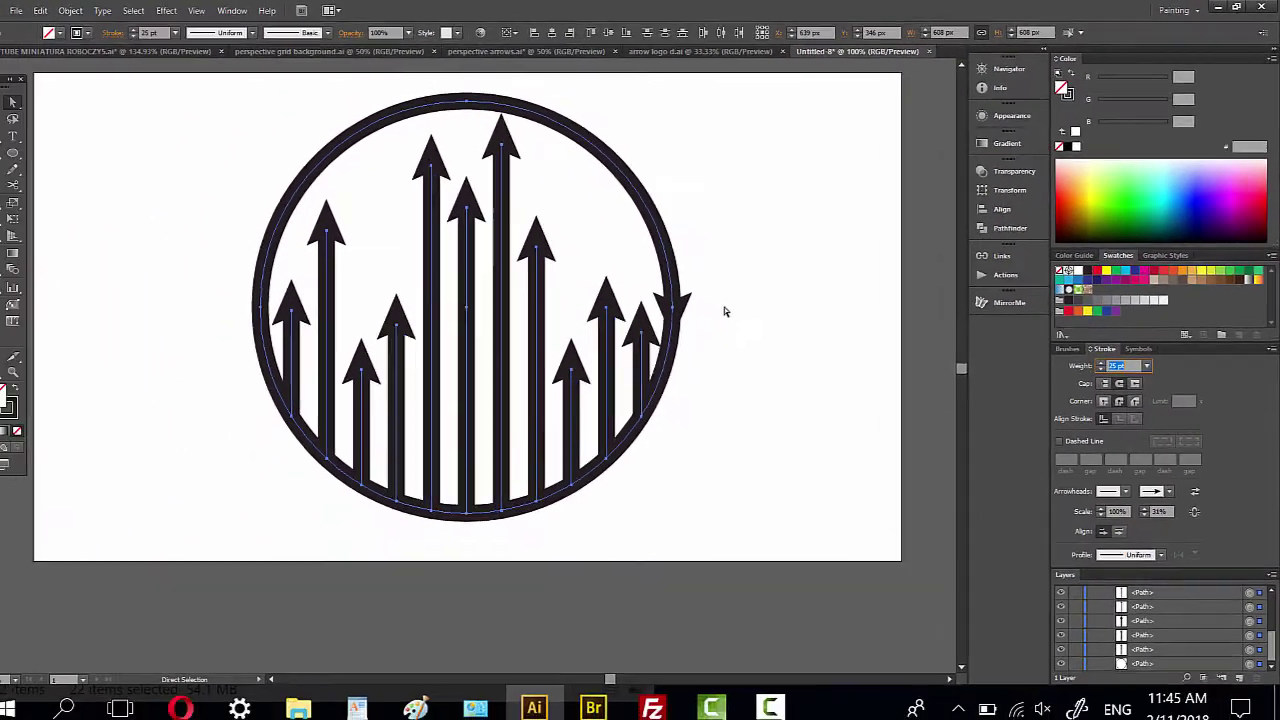
- Deselect everything and pick the Scissors Tool from the Eraser flyout
{"action": "left_click", "coordinate": [728, 313]}
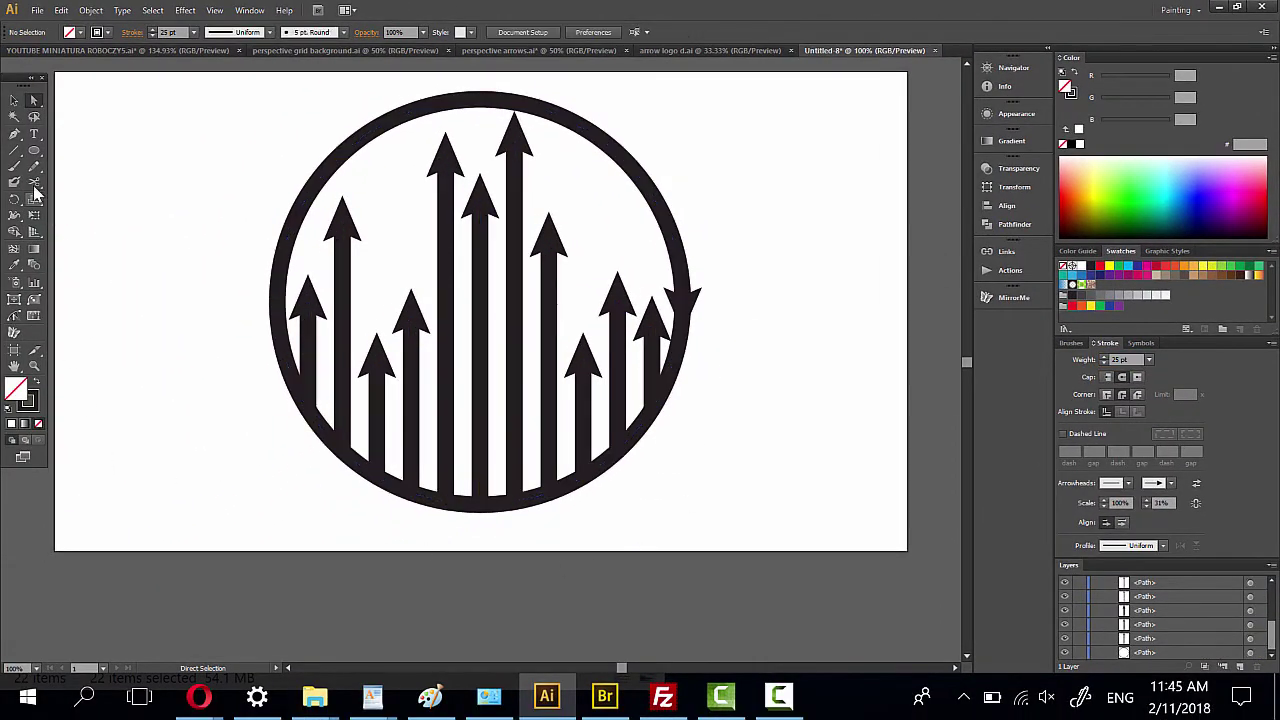
{"action": "left_click_drag", "start_coordinate": [33, 181], "coordinate": [122, 200]}
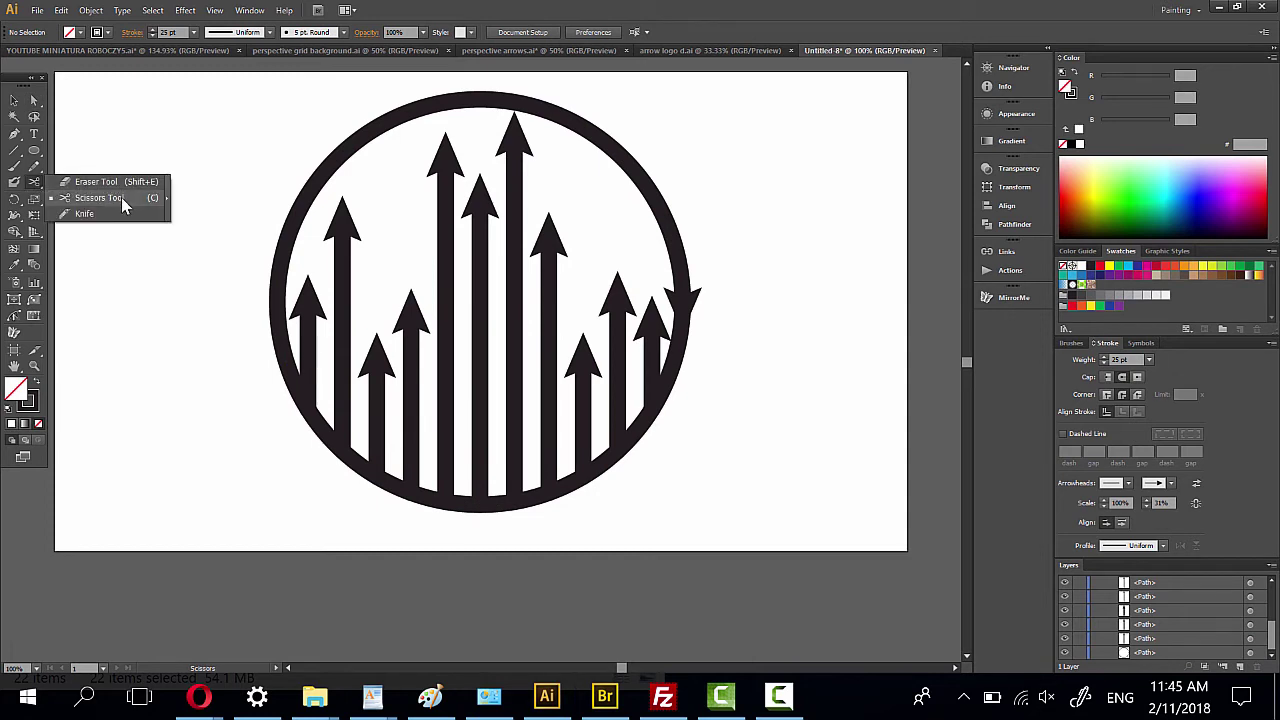
{"action": "left_click", "coordinate": [122, 199]}
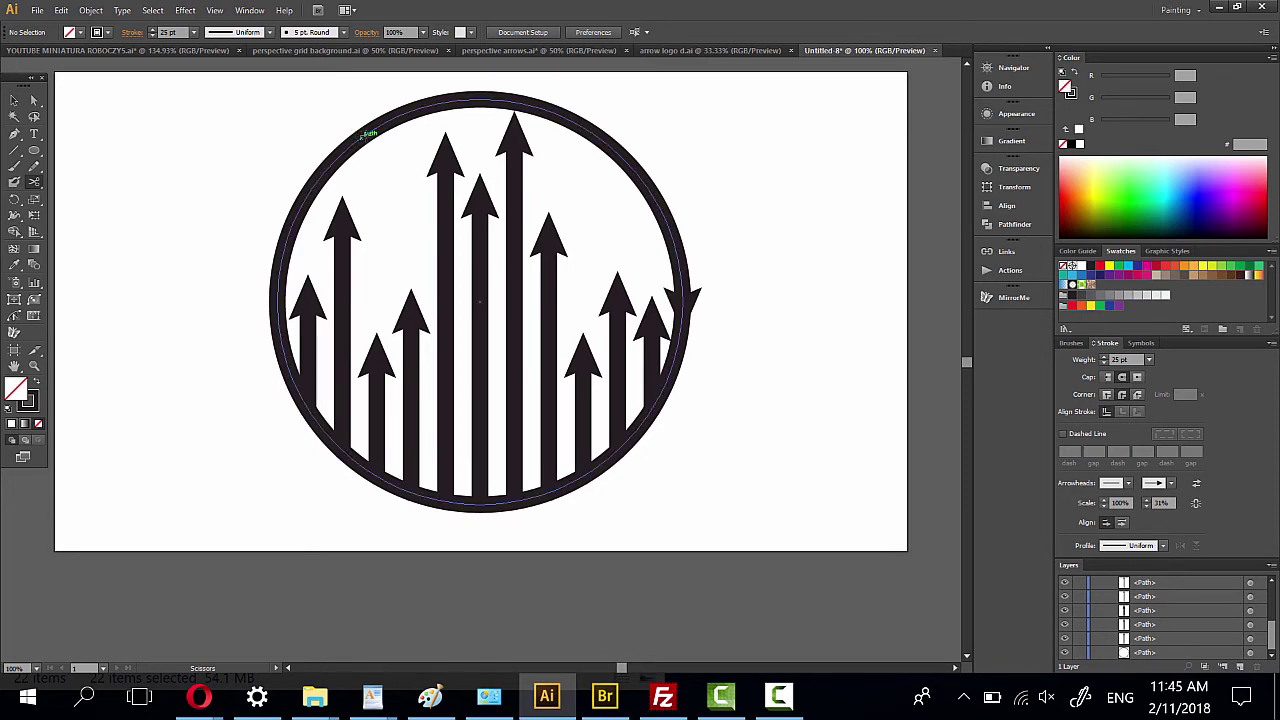
- Cut the ring twice at its upper left and once at its lower left
{"action": "left_click", "coordinate": [395, 116]}
{"action": "left_click", "coordinate": [397, 116]}
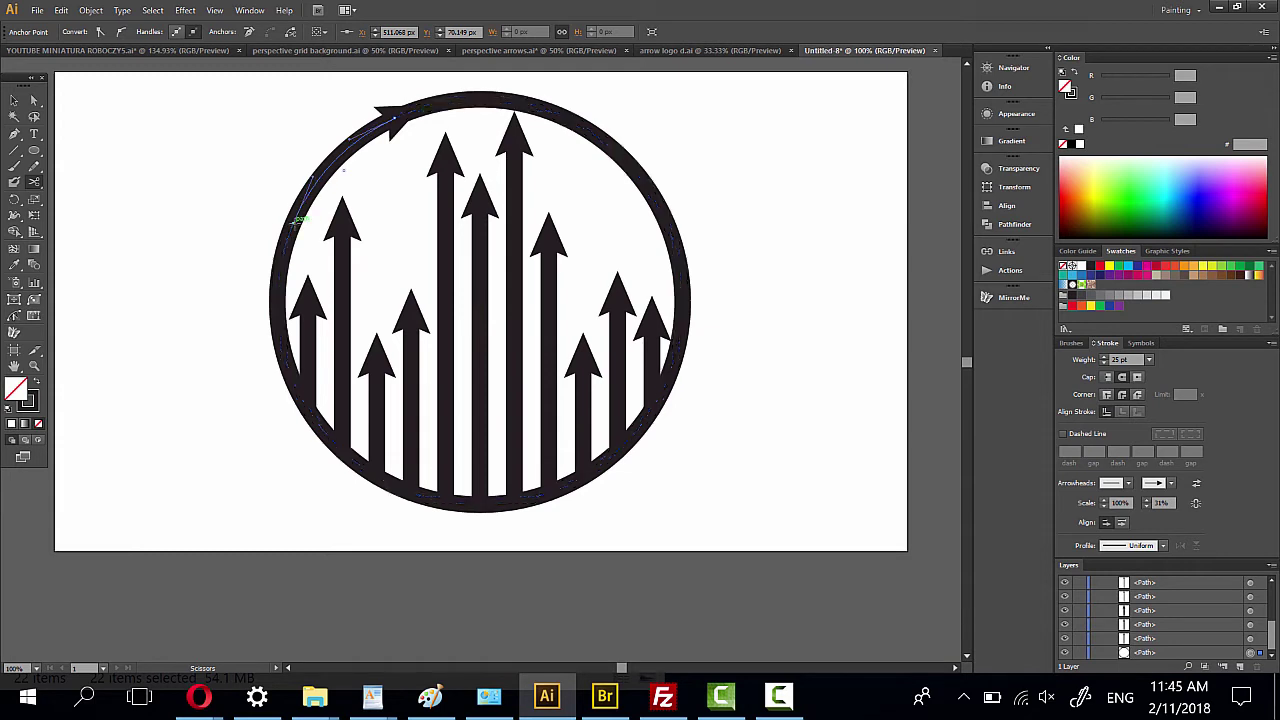
{"action": "left_click", "coordinate": [295, 224]}
{"action": "left_click", "coordinate": [34, 366]}
{"action": "left_click_drag", "start_coordinate": [267, 339], "coordinate": [398, 506]}
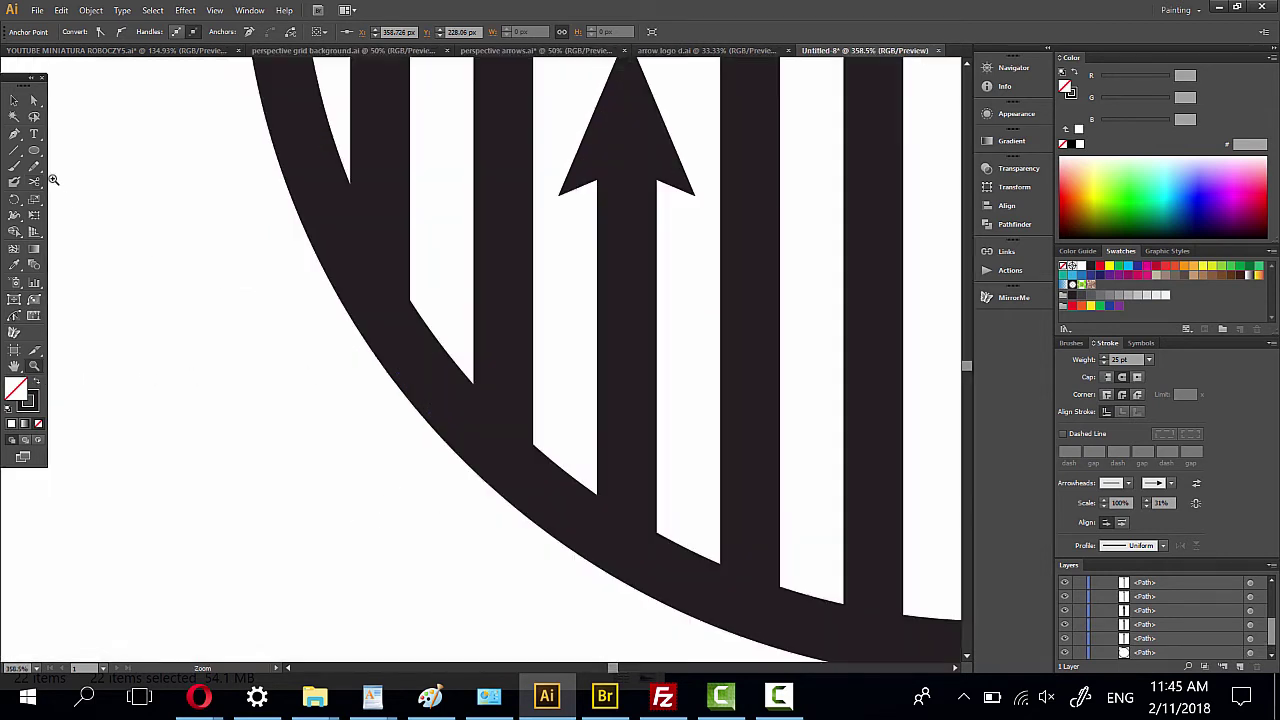
{"action": "left_click", "coordinate": [14, 100]}
{"action": "left_click", "coordinate": [405, 363]}
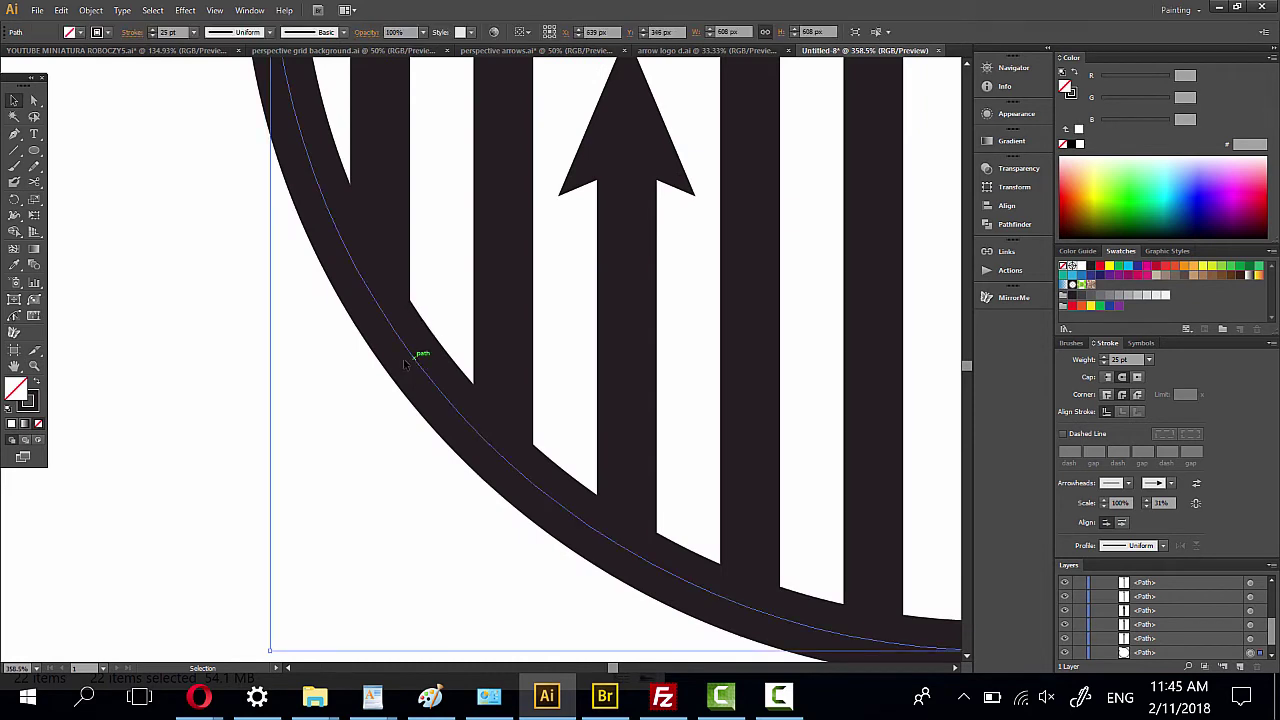
{"action": "left_click", "coordinate": [34, 183]}
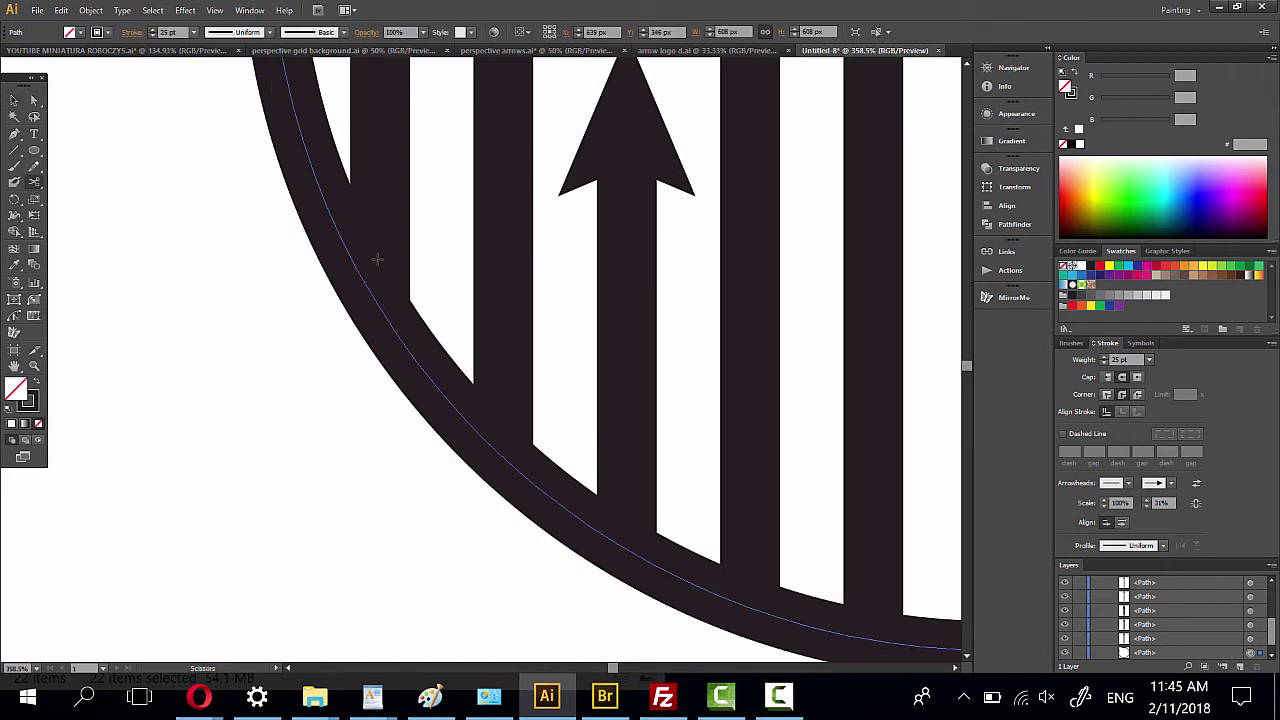
{"action": "left_click", "coordinate": [379, 306]}
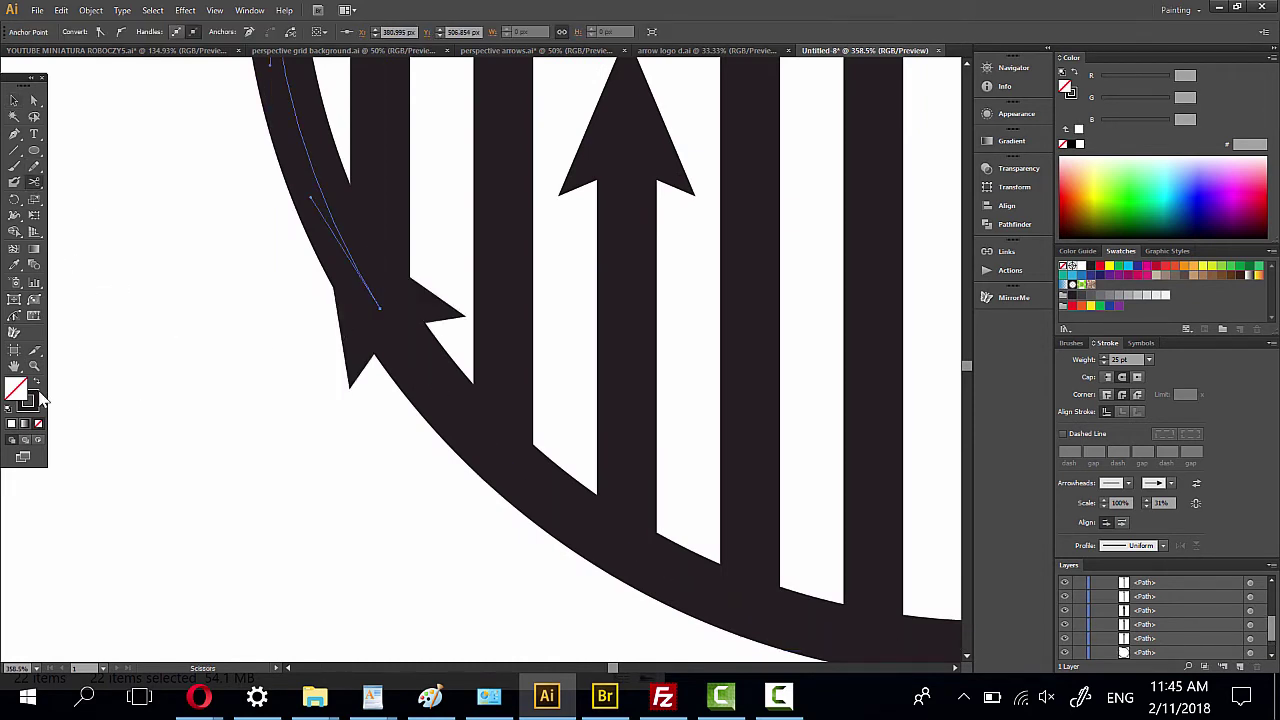
- Cut the ring at its lower right beside the arrows
{"action": "scroll", "coordinate": [746, 429], "scroll_direction": "down", "scroll_amount": 3}
{"action": "mouse_move", "coordinate": [757, 429]}
{"action": "left_mouse_down"}
{"action": "mouse_move", "coordinate": [563, 220]}
{"action": "mouse_move", "coordinate": [581, 416]}
{"action": "left_mouse_up"}
{"action": "left_click_drag", "start_coordinate": [472, 350], "coordinate": [556, 440]}
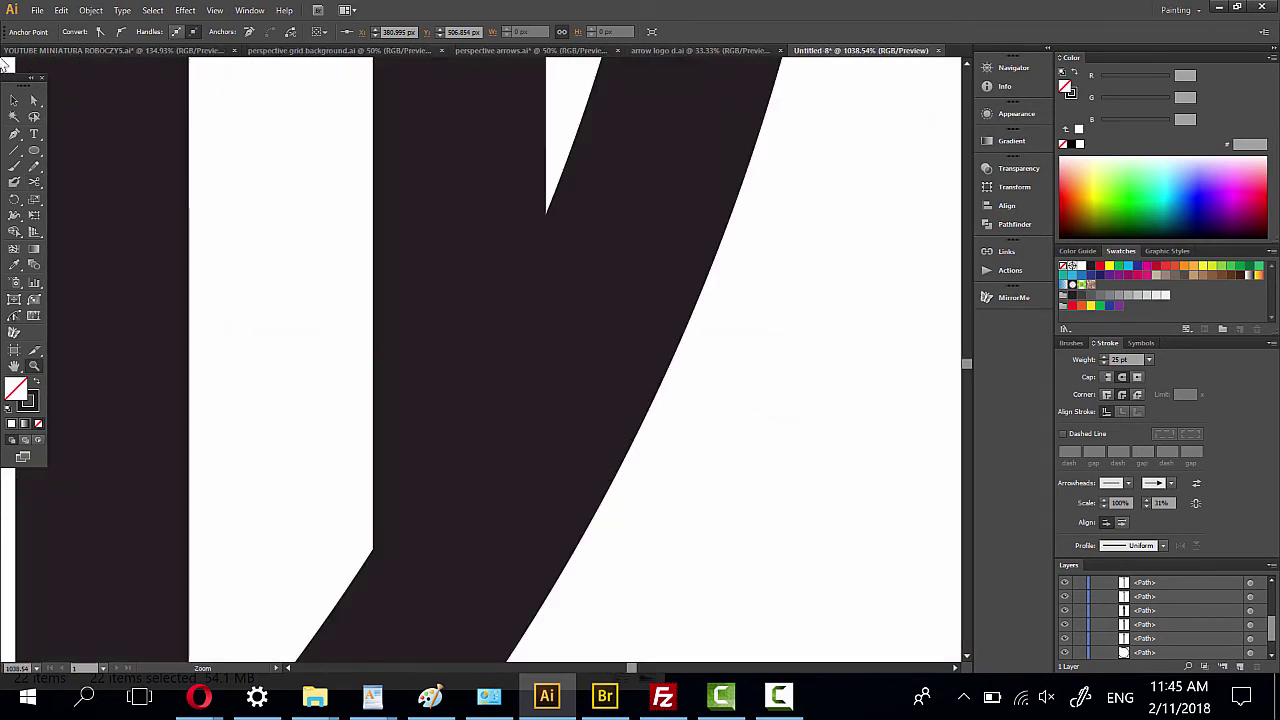
{"action": "left_click", "coordinate": [18, 101]}
{"action": "left_click", "coordinate": [638, 228]}
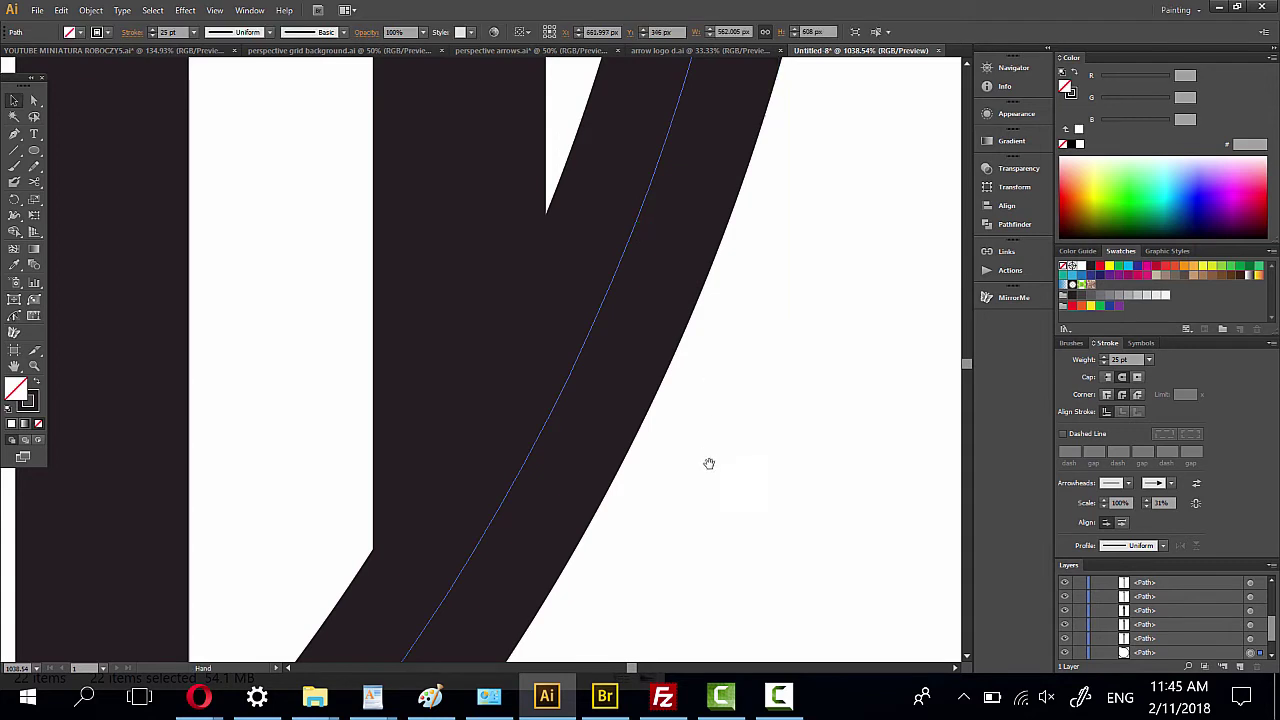
{"action": "left_click_drag", "start_coordinate": [709, 463], "coordinate": [716, 308]}
{"action": "left_click", "coordinate": [35, 183]}
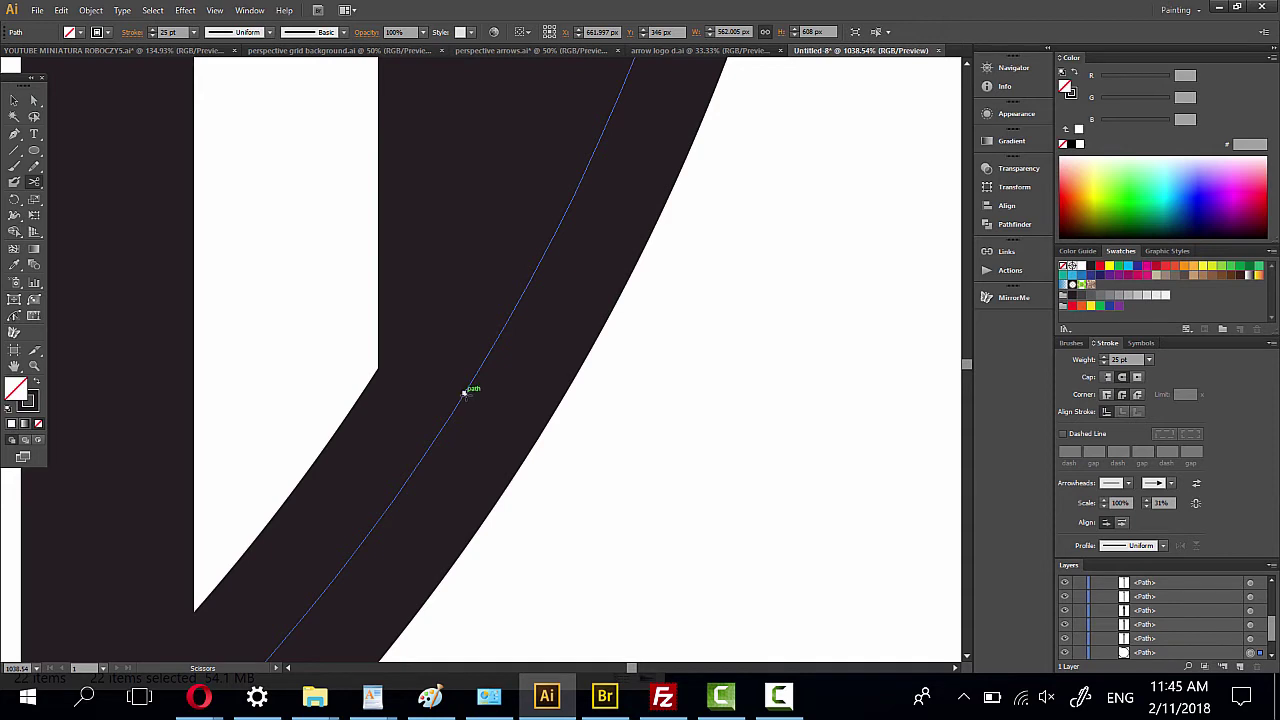
{"action": "left_click", "coordinate": [463, 392]}
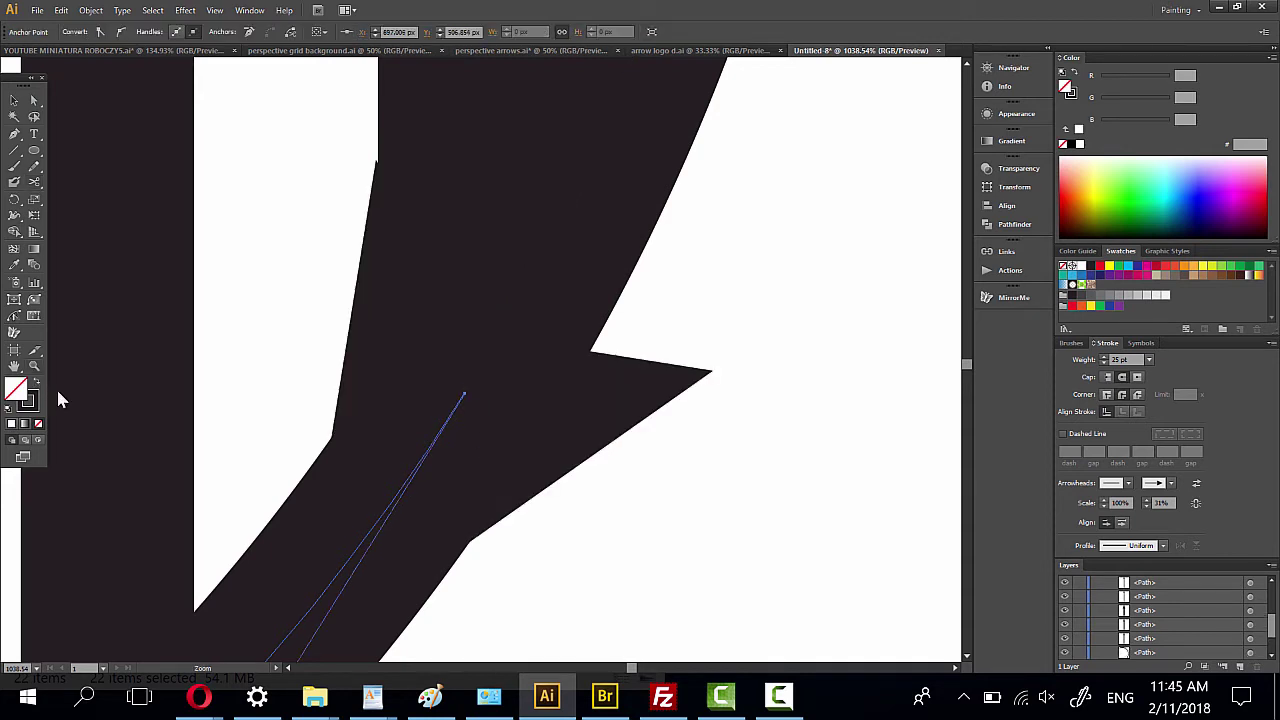
- Zoom back out to the whole logo and deselect the ring
{"action": "left_click", "coordinate": [326, 497], "text": "alt"}
{"action": "left_click", "coordinate": [277, 386], "text": "alt"}
{"action": "left_click", "coordinate": [514, 303], "text": "alt"}
{"action": "left_click", "coordinate": [431, 383], "text": "alt"}
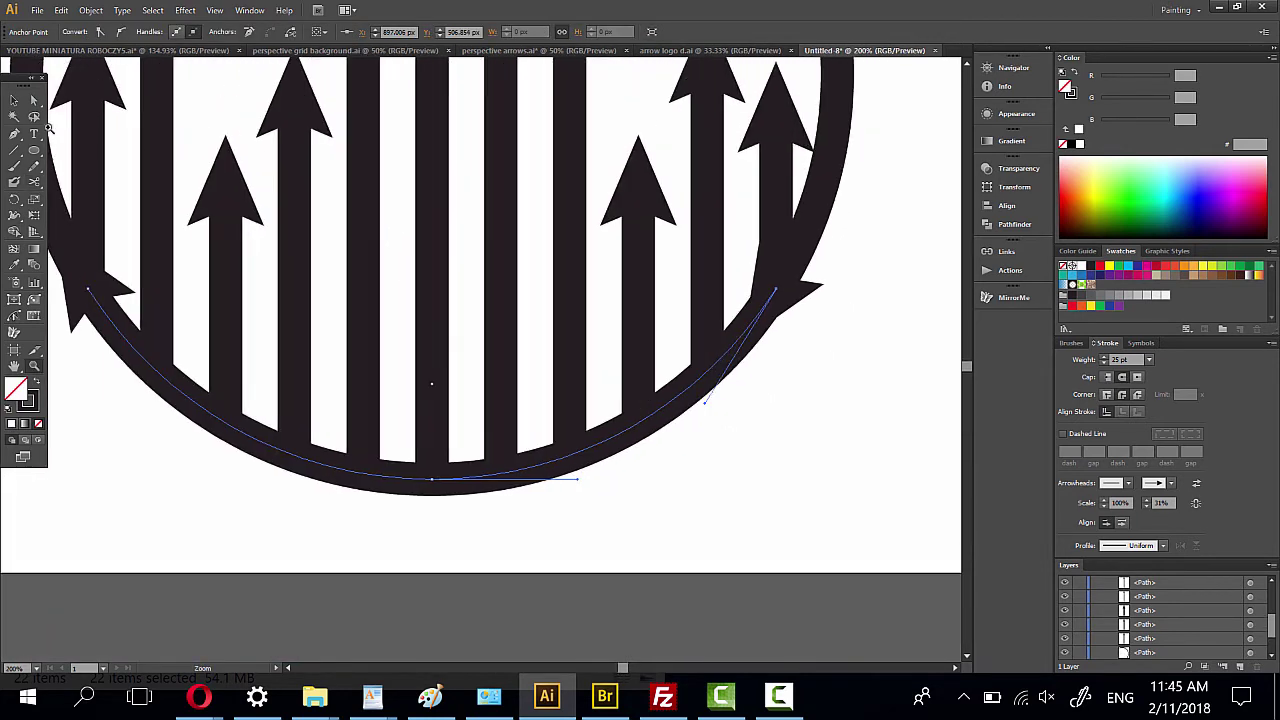
{"action": "left_click", "coordinate": [34, 101]}
{"action": "left_click", "coordinate": [636, 556]}
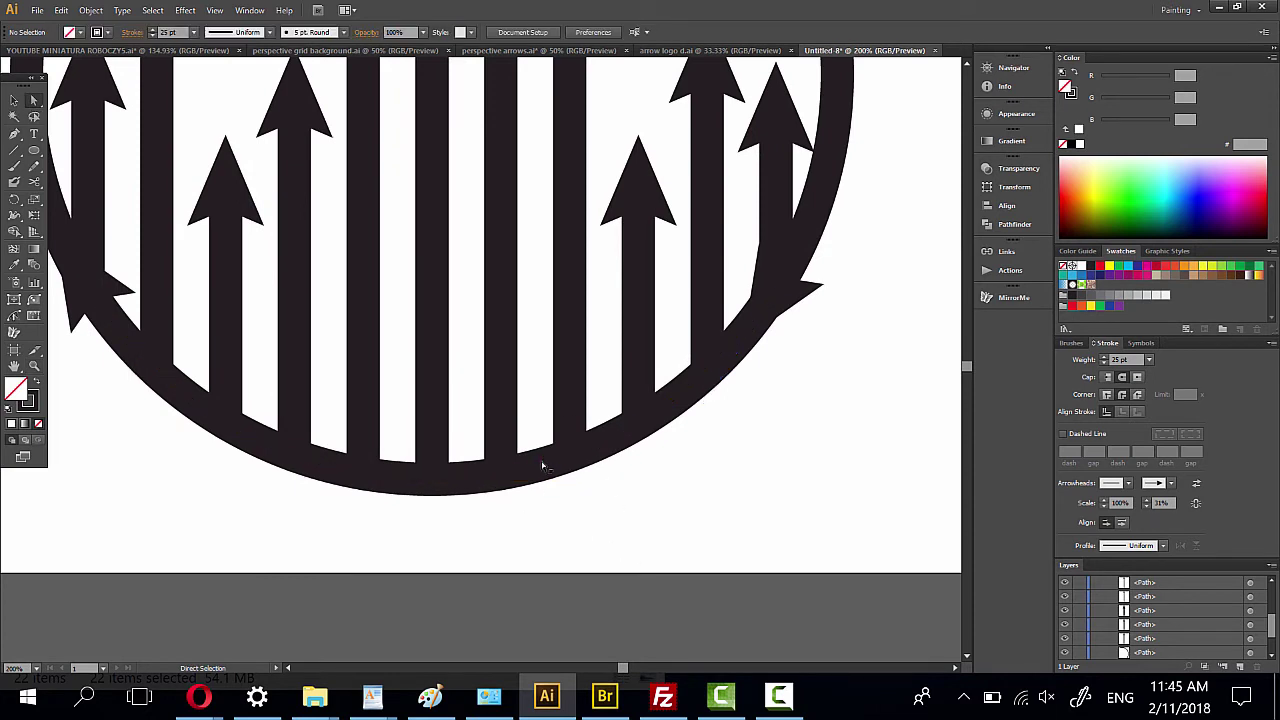
- Delete the ring's bottom arc and recentre the view on the logo
{"action": "left_click", "coordinate": [542, 466]}
{"action": "key", "text": "Delete"}
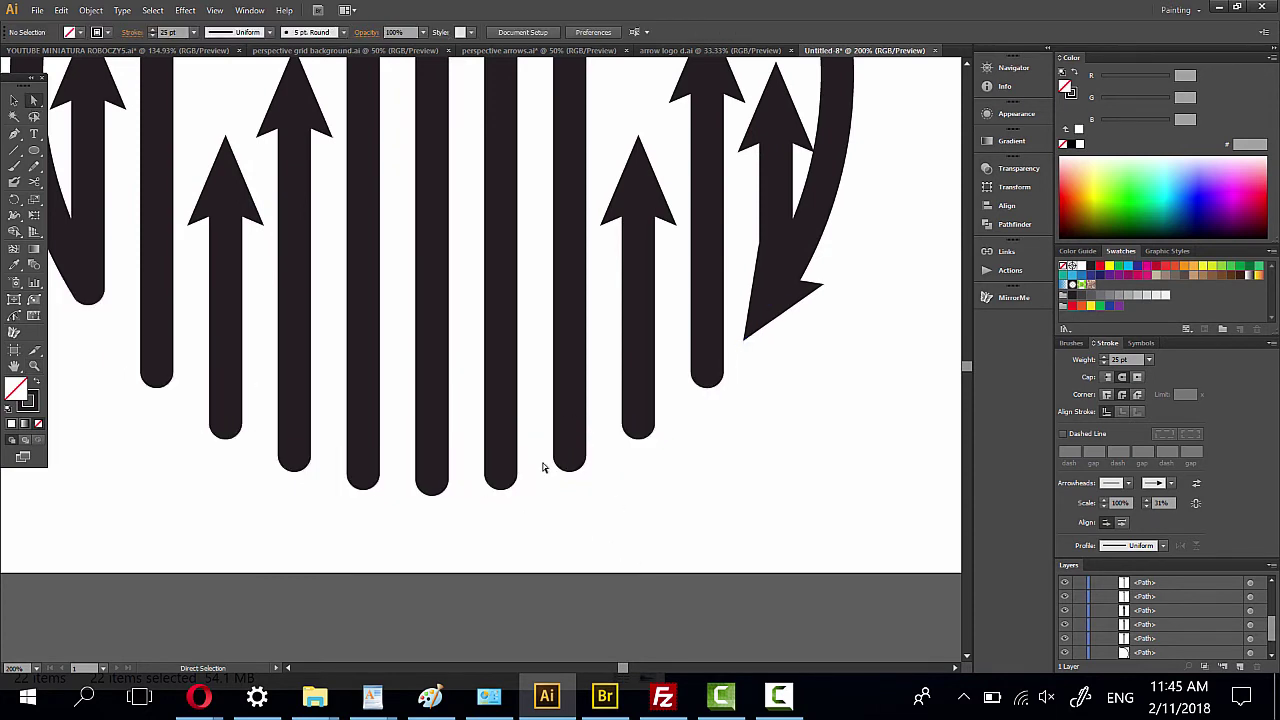
{"action": "scroll", "coordinate": [543, 469], "scroll_direction": "up", "scroll_amount": 2}
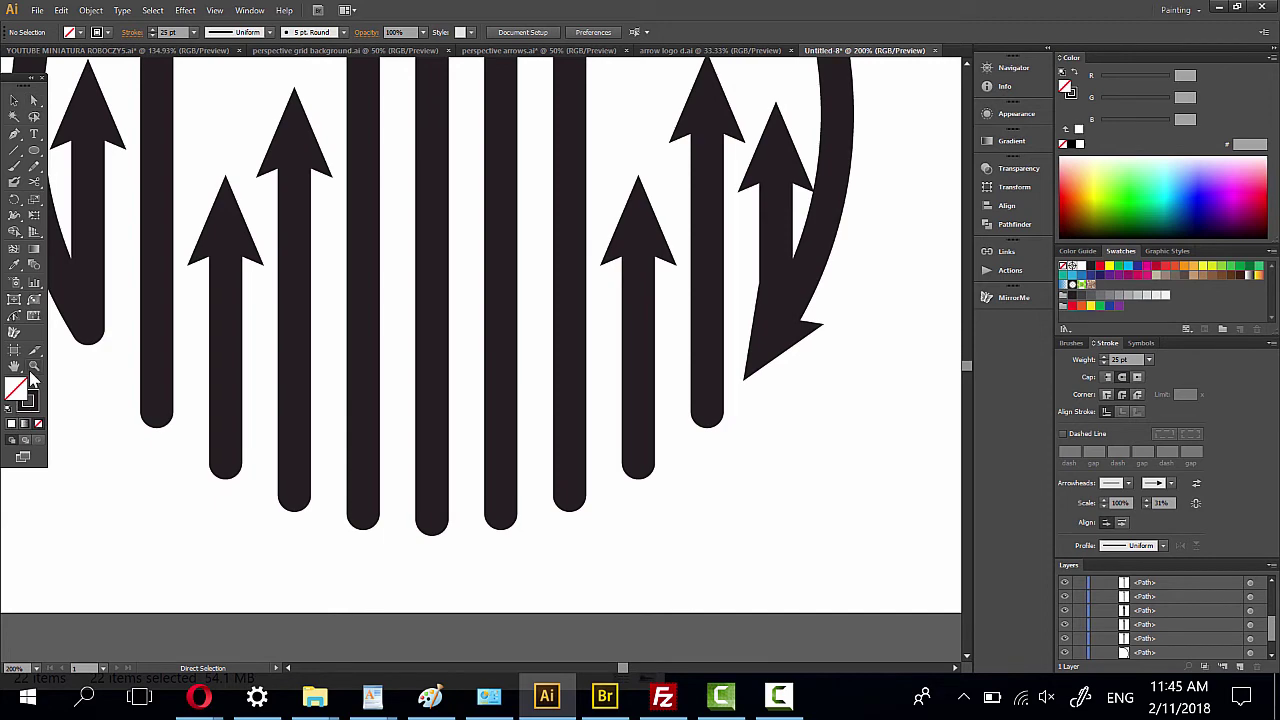
{"action": "key", "text": "ctrl+minus"}
{"action": "key", "text": "ctrl+minus"}
{"action": "left_click_drag", "start_coordinate": [411, 296], "coordinate": [332, 270]}
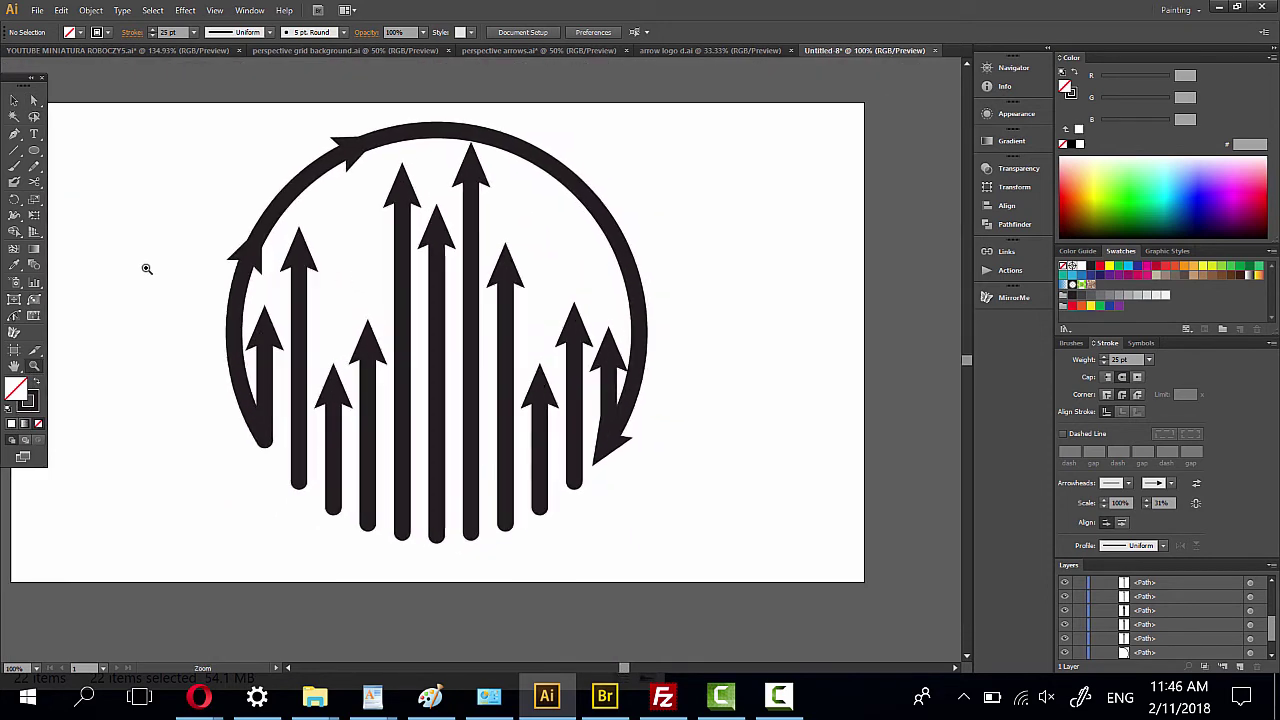
- Delete the small upper-left arc of the ring
{"action": "left_click", "coordinate": [33, 100]}
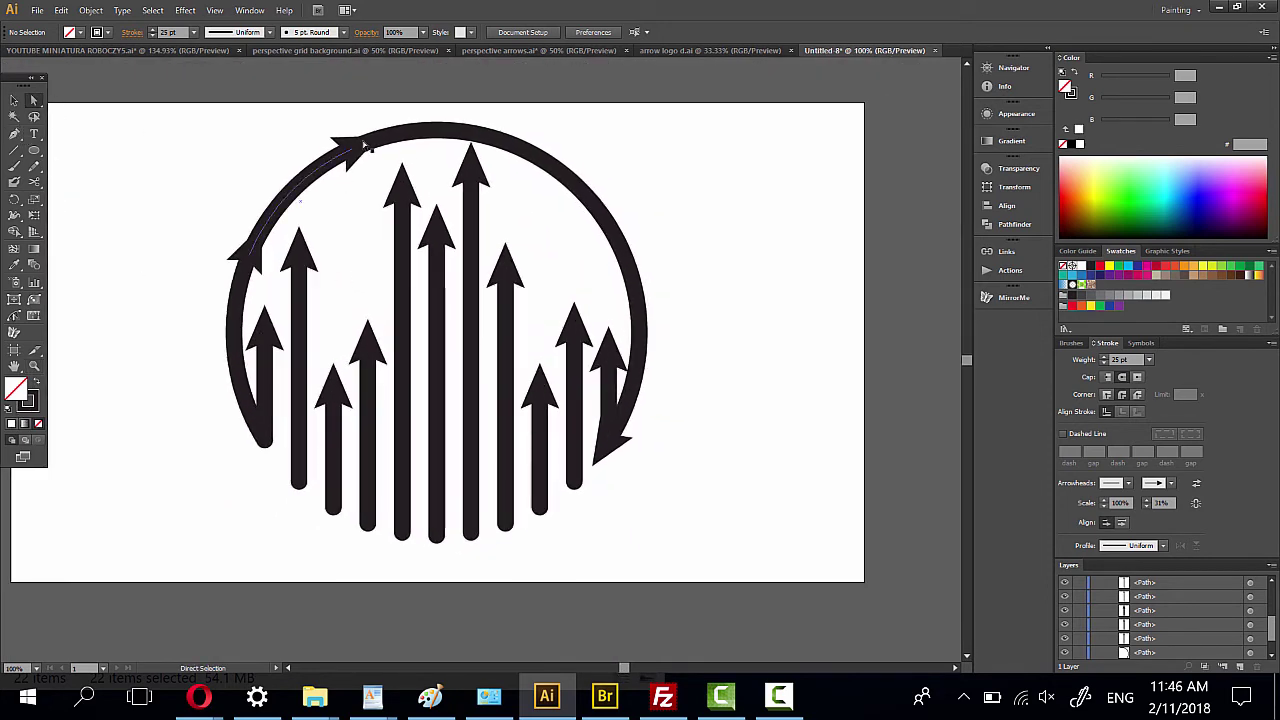
{"action": "left_click", "coordinate": [288, 199]}
{"action": "key", "text": "Delete"}
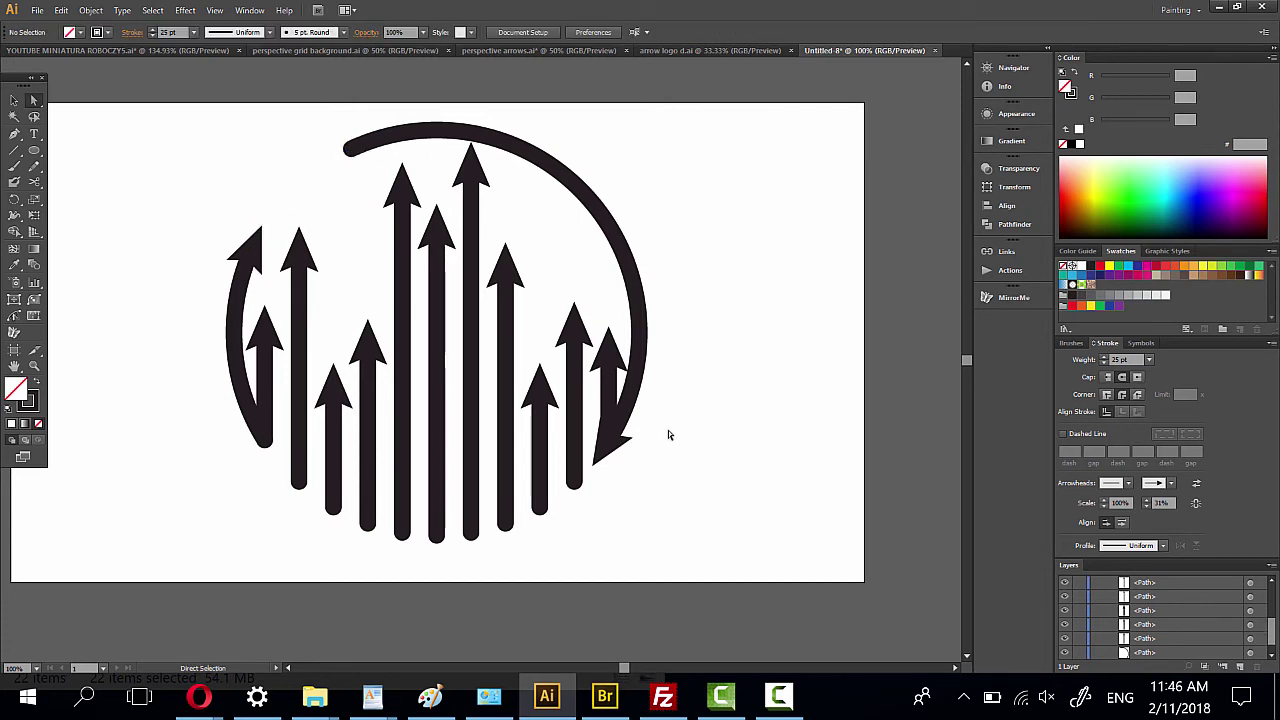
- Move the right-hand arc's arrowhead to its upper end, then select the tallest centre arrow
{"action": "left_click", "coordinate": [634, 281]}
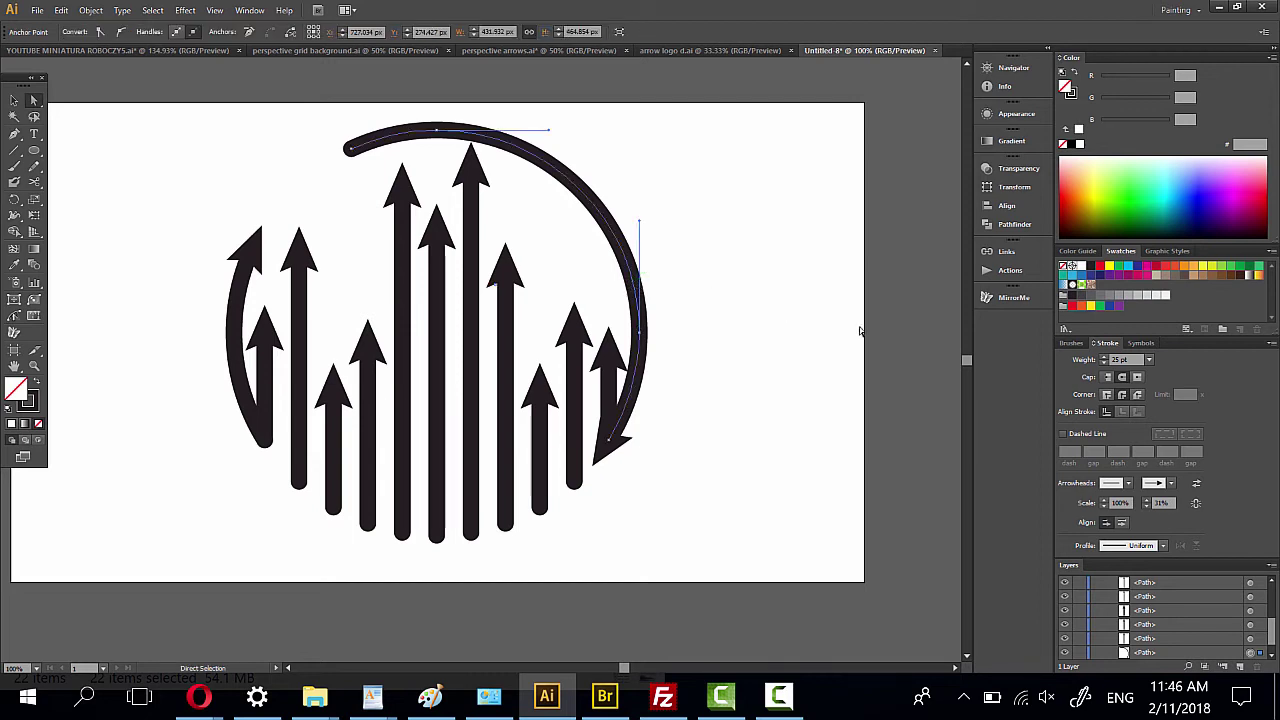
{"action": "left_click", "coordinate": [1197, 485]}
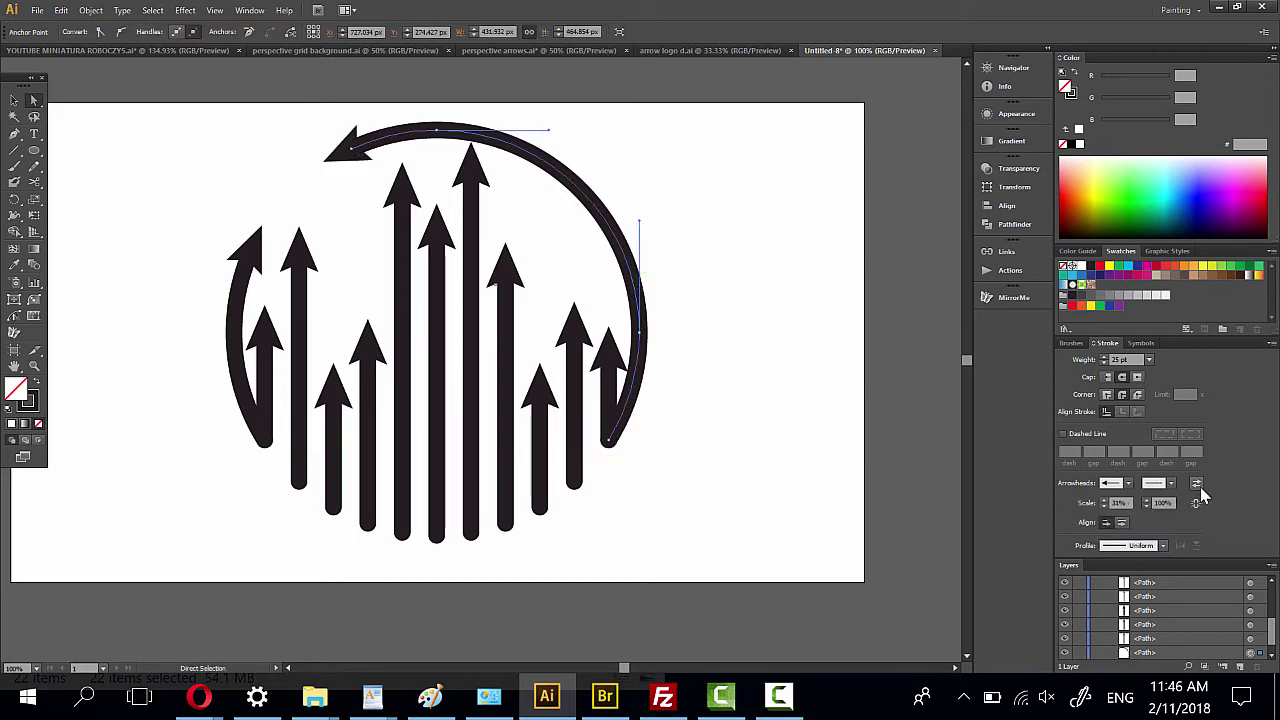
{"action": "left_click", "coordinate": [818, 445]}
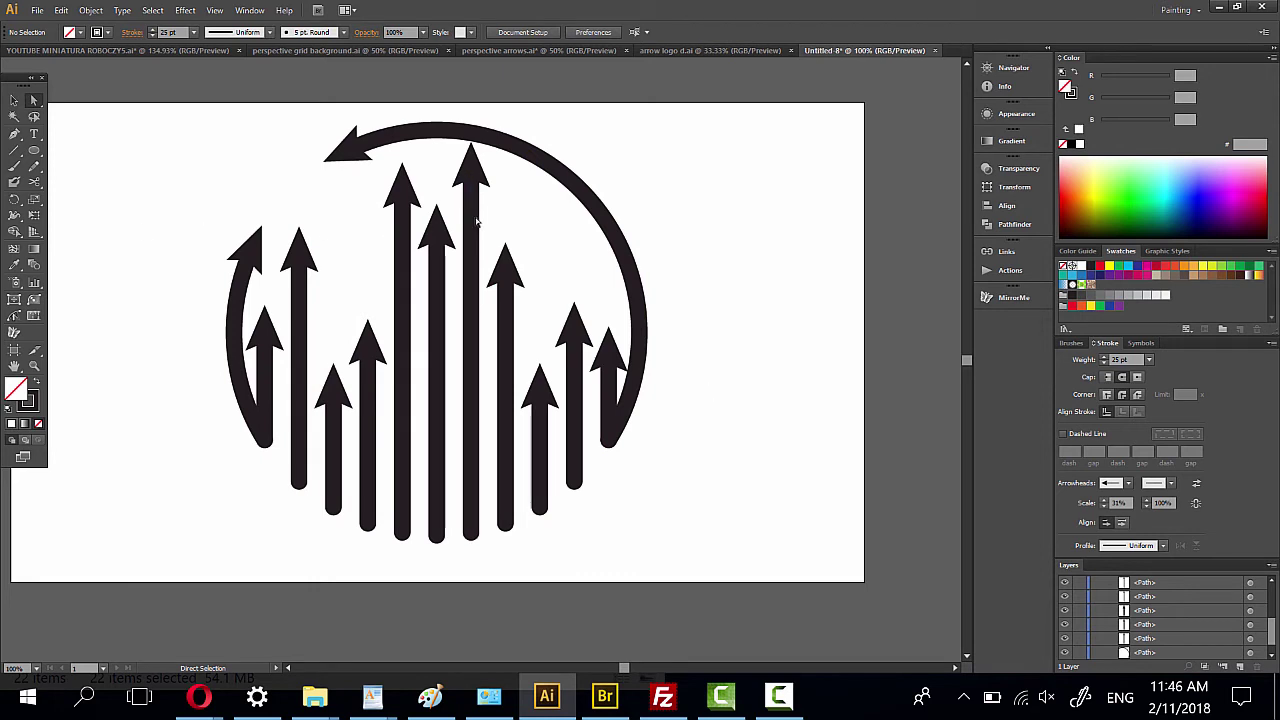
{"action": "left_click", "coordinate": [474, 180]}
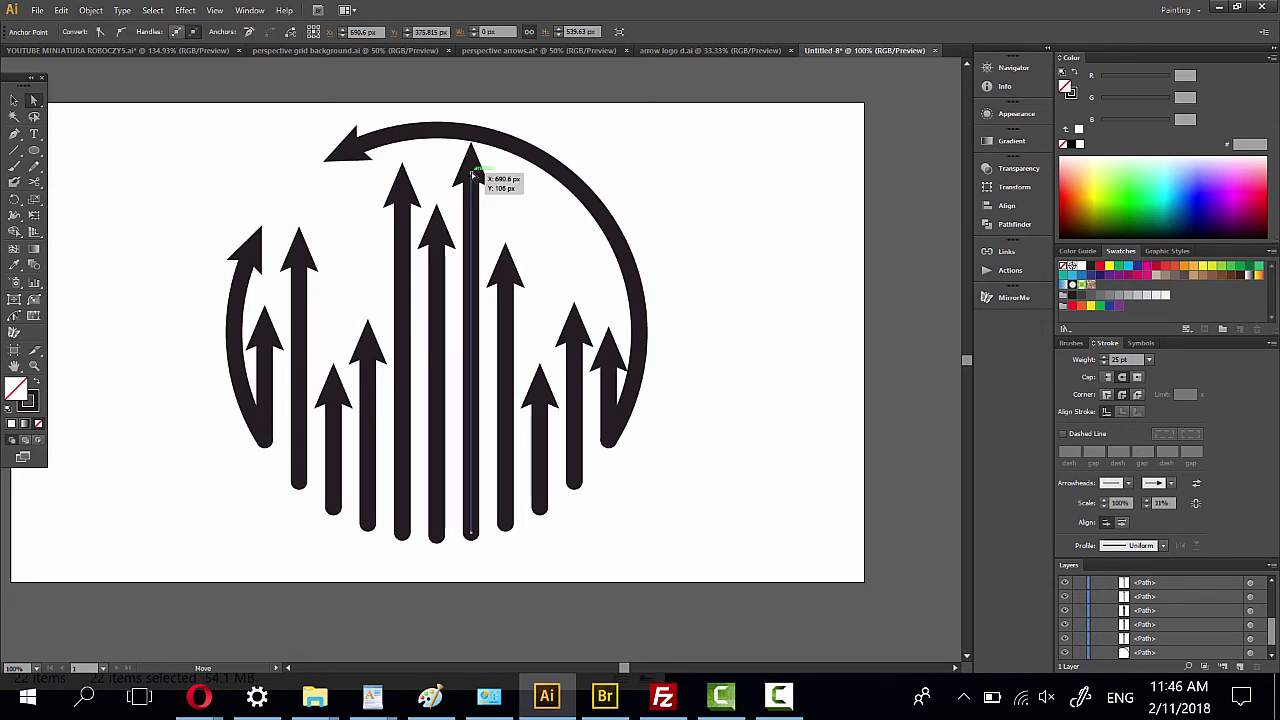
- Shorten the tallest centre arrow and a right-side arrow, and raise another right-side arrow
{"action": "mouse_move", "coordinate": [471, 172]}
{"action": "left_mouse_down"}
{"action": "mouse_move", "coordinate": [471, 192]}
{"action": "mouse_move", "coordinate": [403, 258]}
{"action": "mouse_move", "coordinate": [403, 226]}
{"action": "mouse_move", "coordinate": [438, 298]}
{"action": "left_mouse_up"}
{"action": "left_click", "coordinate": [402, 263]}
{"action": "left_click", "coordinate": [437, 232]}
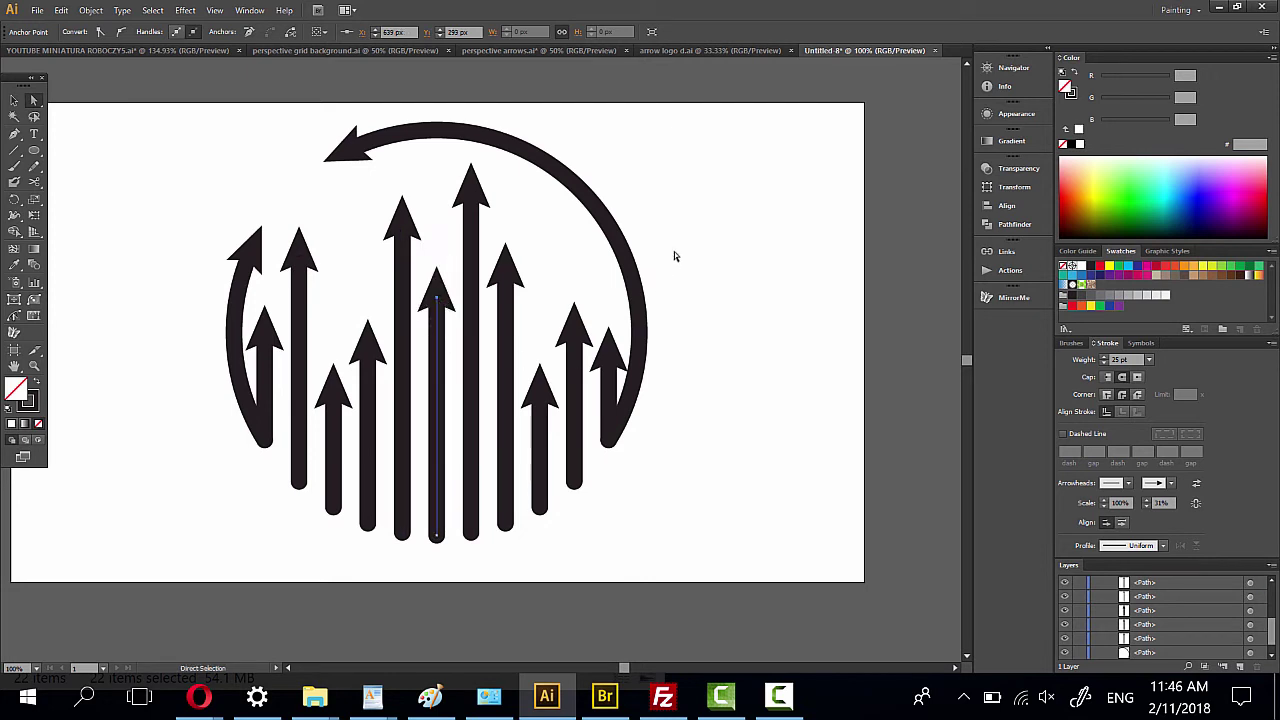
{"action": "left_click", "coordinate": [574, 400]}
{"action": "left_click_drag", "start_coordinate": [574, 312], "coordinate": [575, 333]}
{"action": "left_click", "coordinate": [541, 430]}
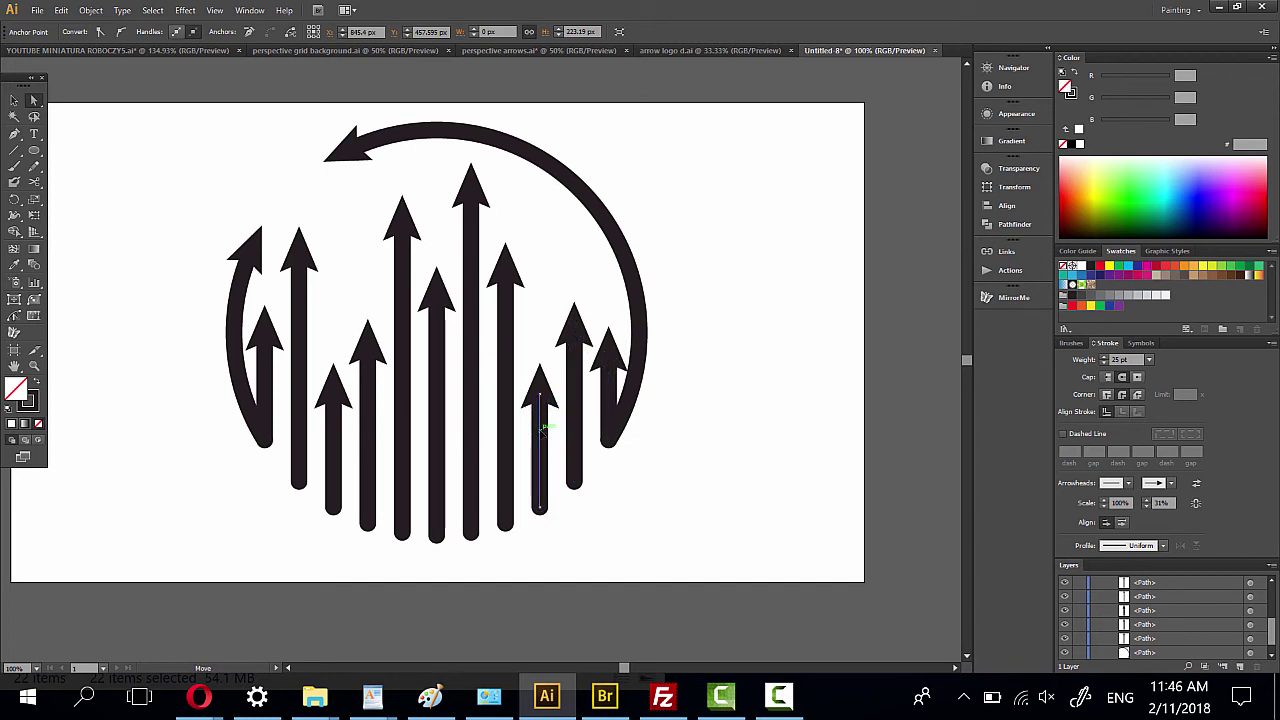
{"action": "left_click", "coordinate": [543, 400]}
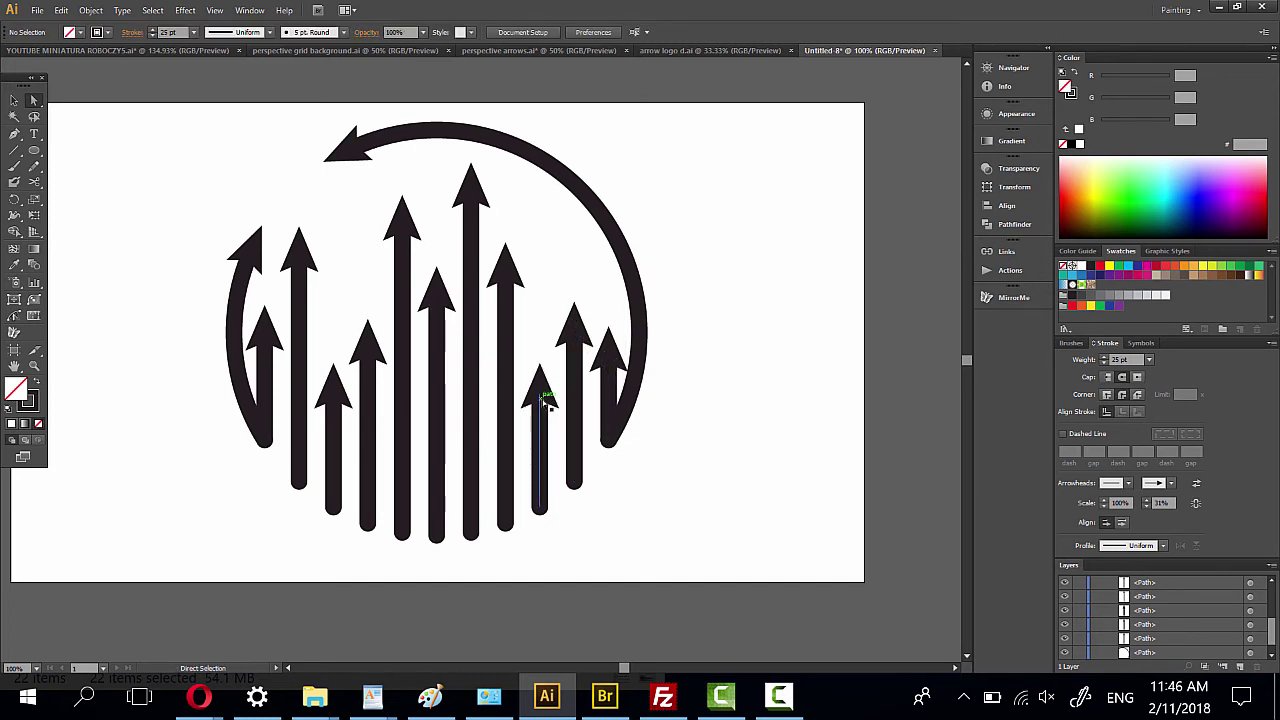
{"action": "mouse_move", "coordinate": [543, 400]}
{"action": "left_mouse_down"}
{"action": "mouse_move", "coordinate": [541, 338]}
{"action": "mouse_move", "coordinate": [575, 252]}
{"action": "left_mouse_up"}
{"action": "left_click", "coordinate": [577, 334]}
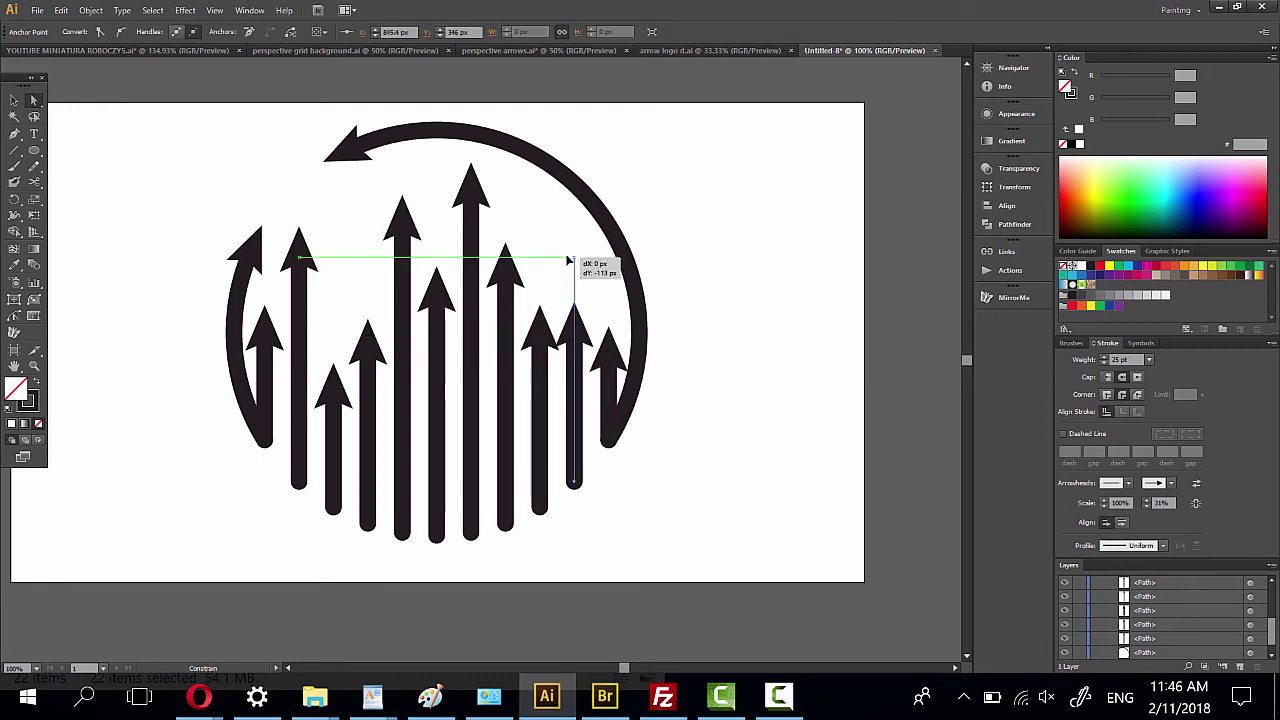
{"action": "left_click", "coordinate": [100, 278]}
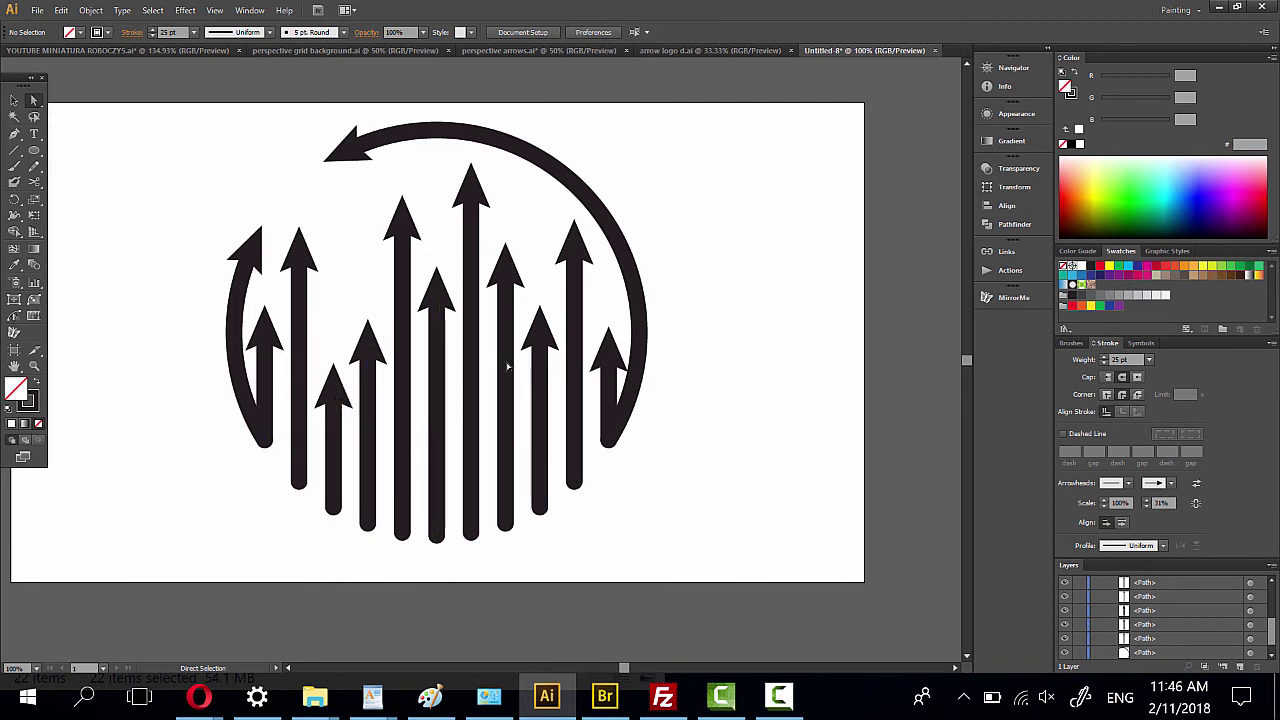
- Shorten the arrow left of centre and a tall arrow on the left side
{"action": "left_click", "coordinate": [440, 405]}
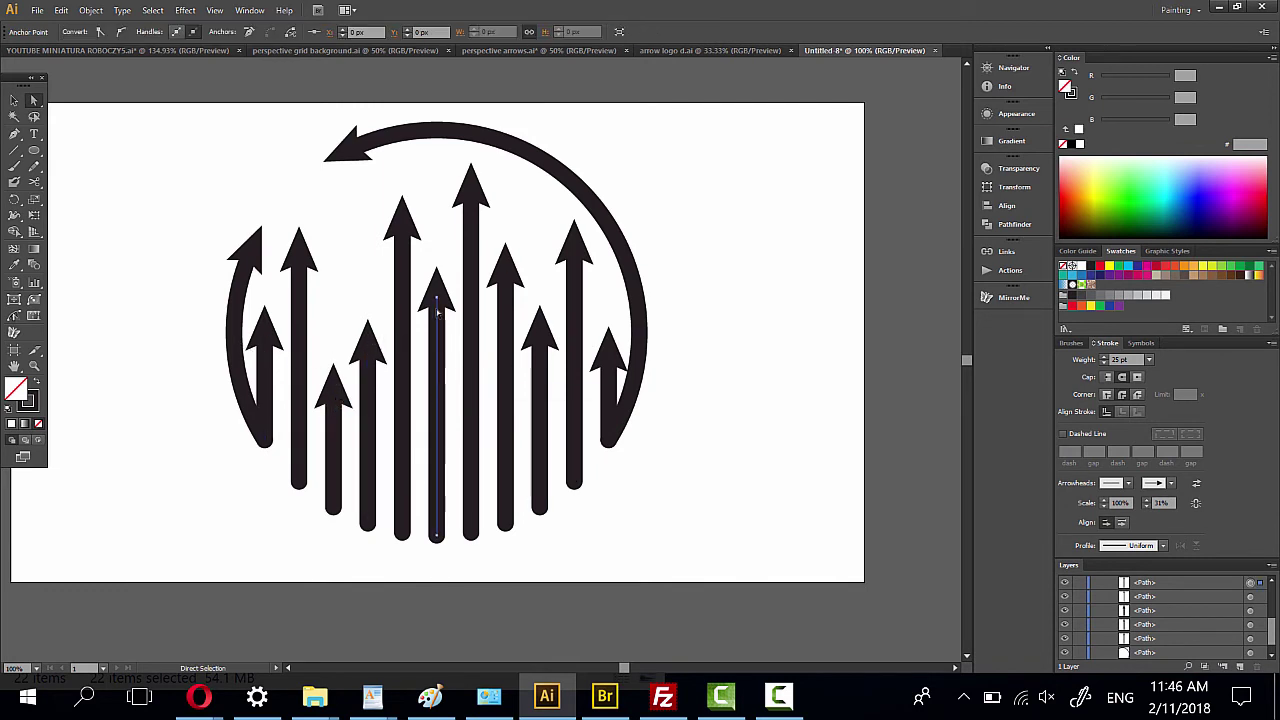
{"action": "mouse_move", "coordinate": [437, 302]}
{"action": "left_mouse_down"}
{"action": "mouse_move", "coordinate": [441, 398]}
{"action": "mouse_move", "coordinate": [459, 372]}
{"action": "left_mouse_up"}
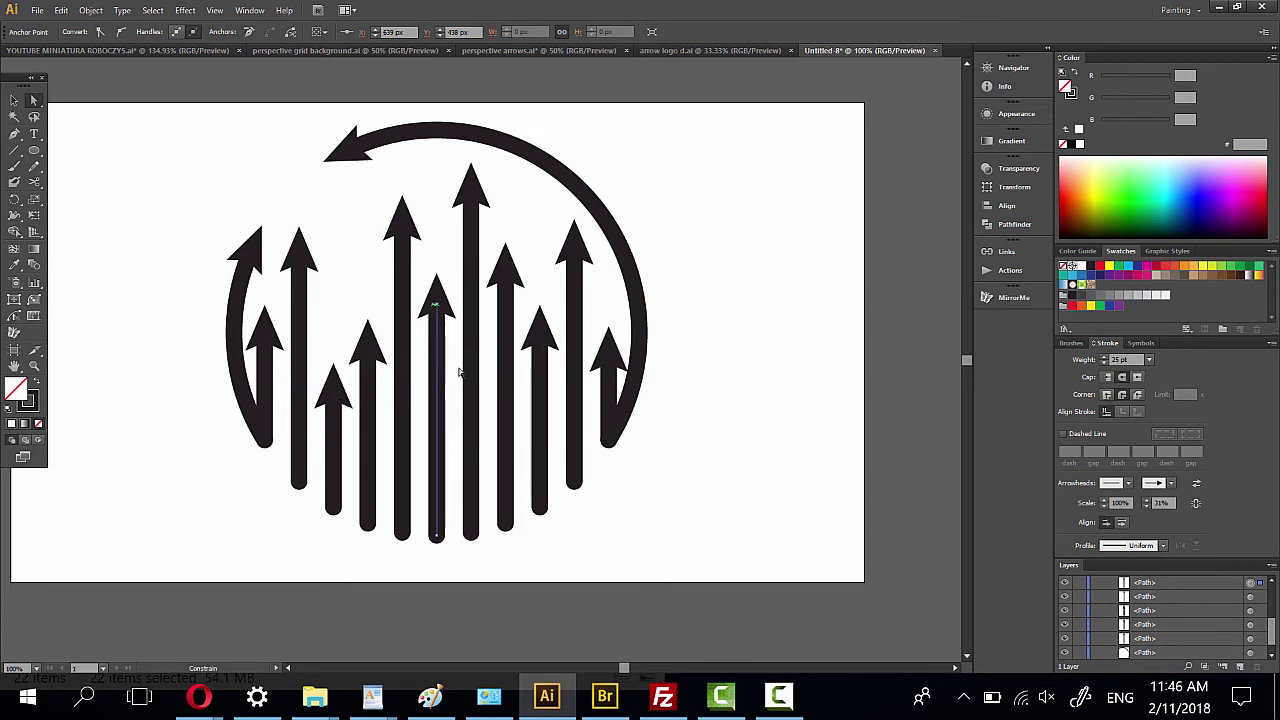
{"action": "left_click", "coordinate": [760, 466]}
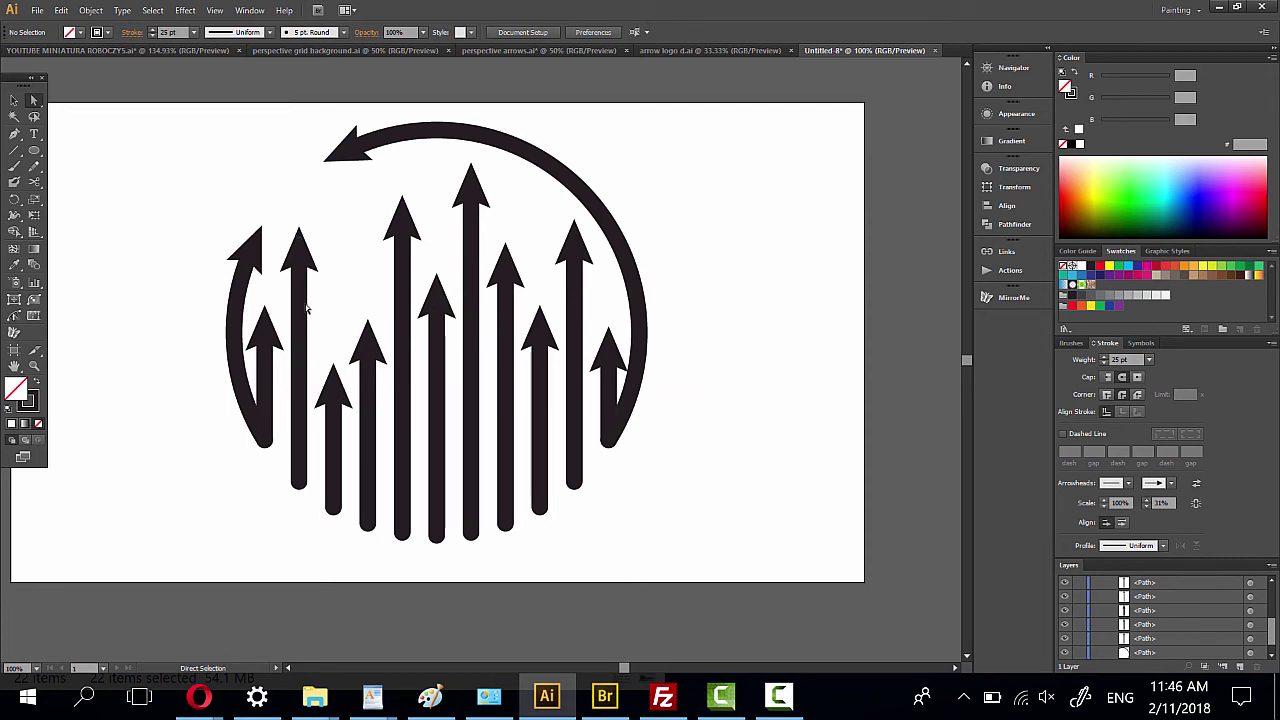
{"action": "left_click", "coordinate": [298, 257]}
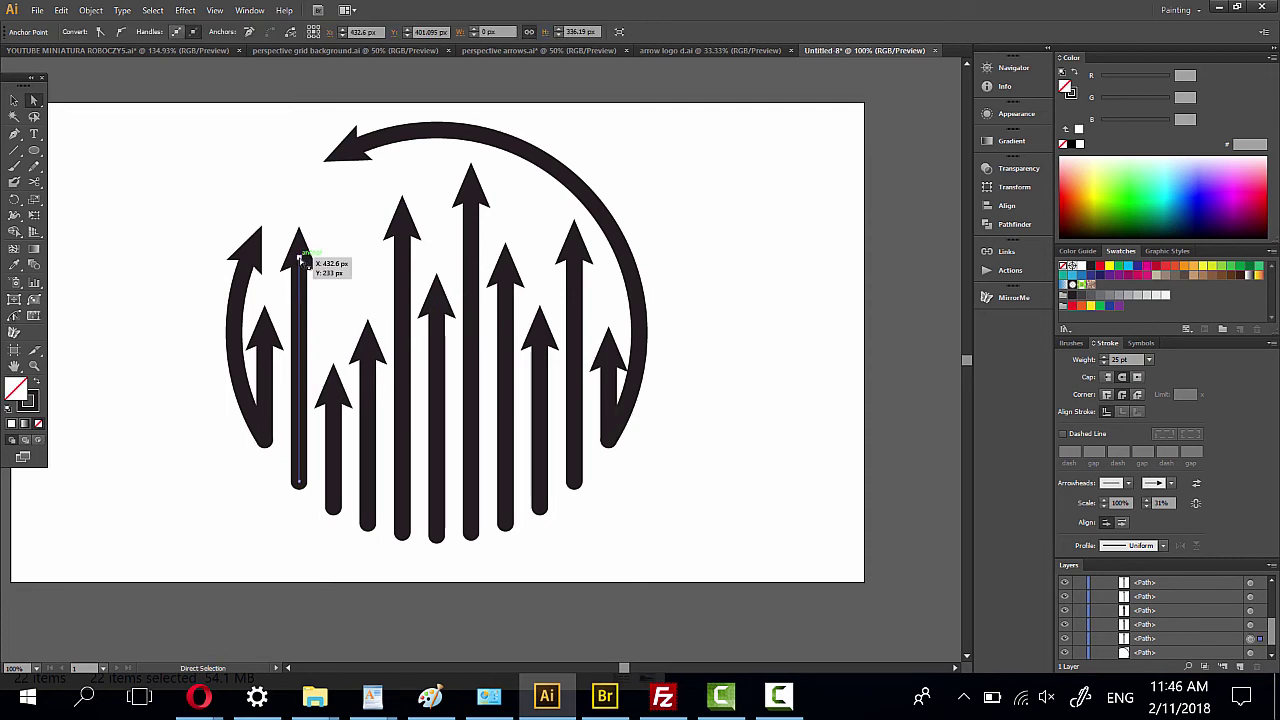
{"action": "left_click_drag", "start_coordinate": [299, 257], "coordinate": [299, 303]}
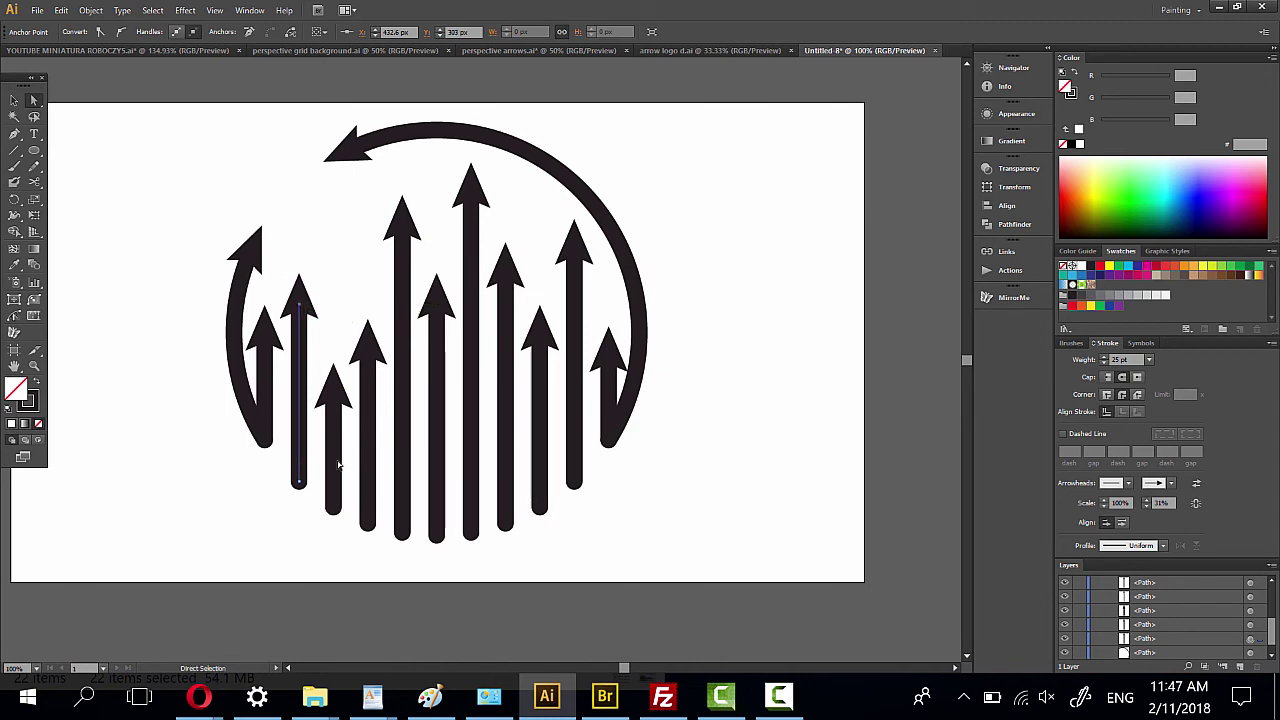
{"action": "left_click", "coordinate": [343, 272]}
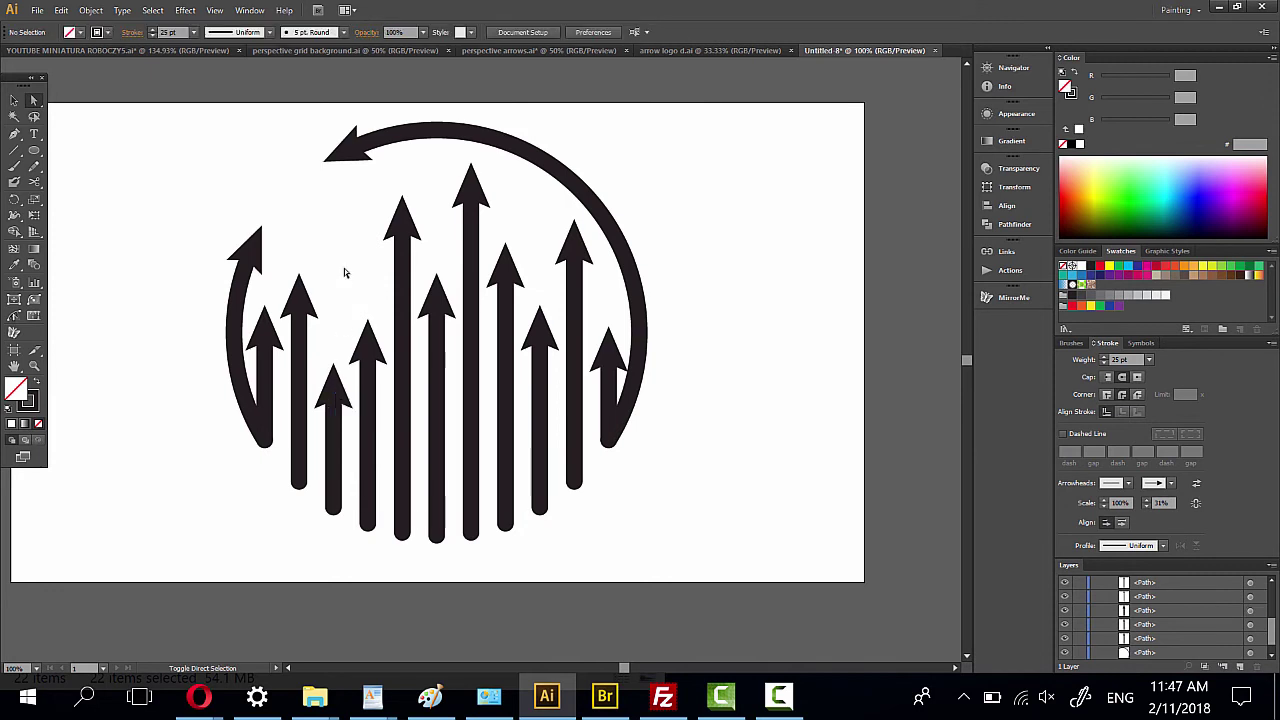
- Make the short left arrow much taller and shorten its neighbour
{"action": "left_click", "coordinate": [334, 398]}
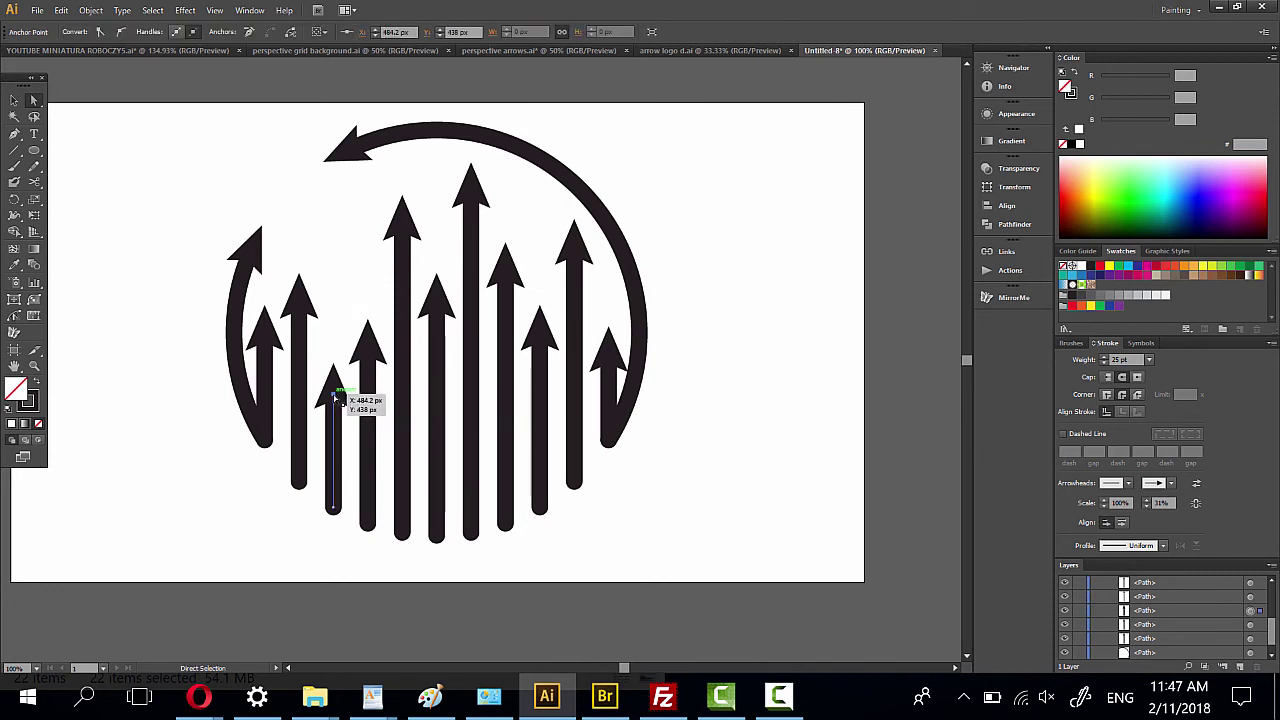
{"action": "left_click_drag", "start_coordinate": [334, 398], "coordinate": [334, 250]}
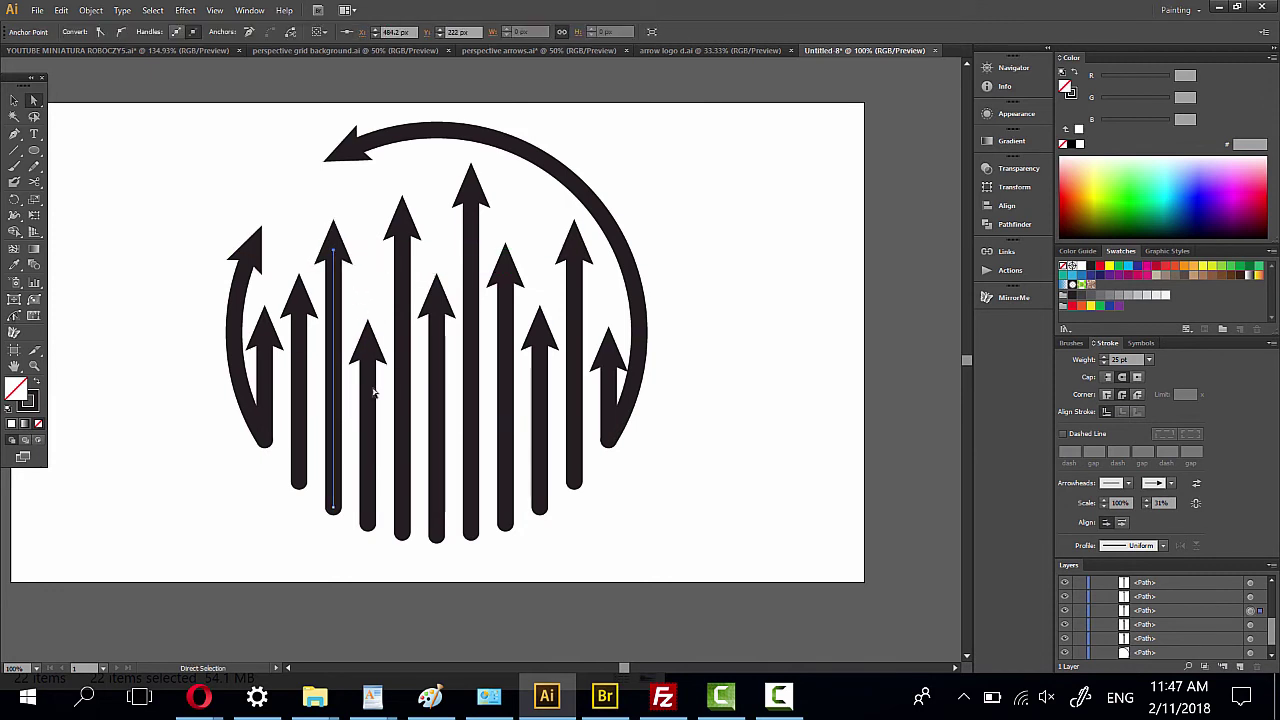
{"action": "left_click_drag", "start_coordinate": [368, 348], "coordinate": [370, 399]}
{"action": "left_click", "coordinate": [265, 337]}
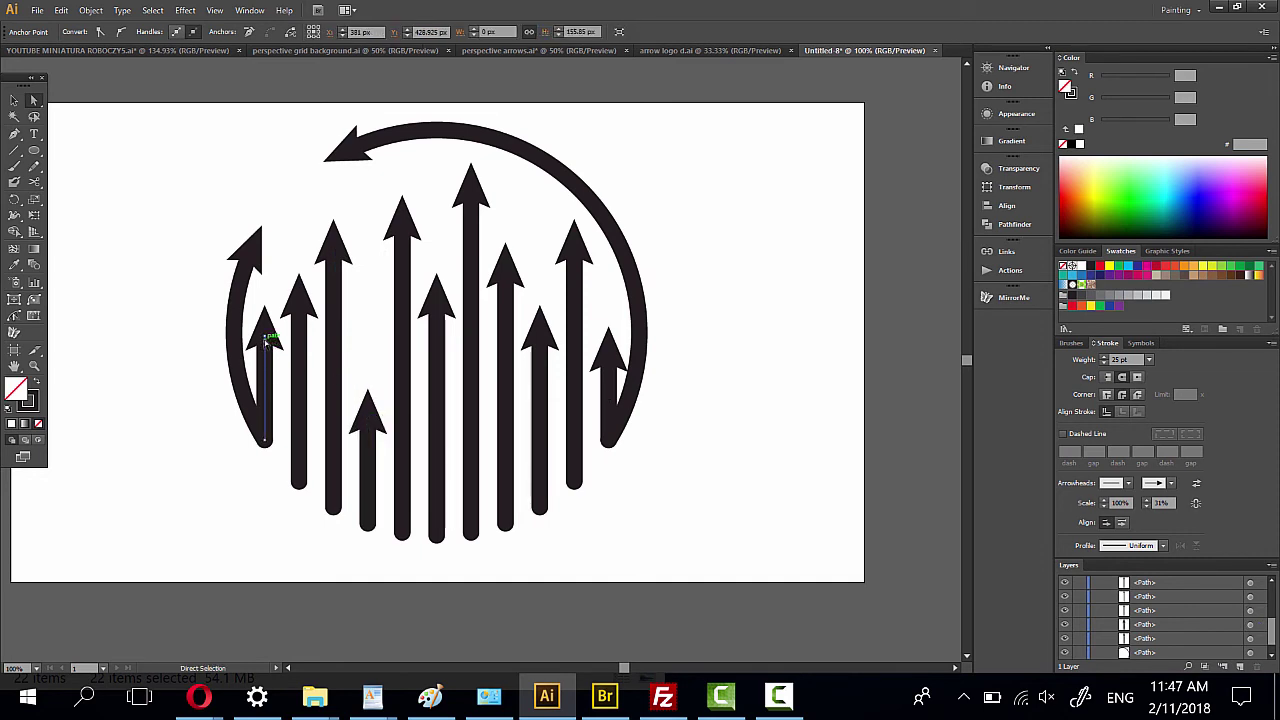
{"action": "key", "text": "ctrl+shift+a"}
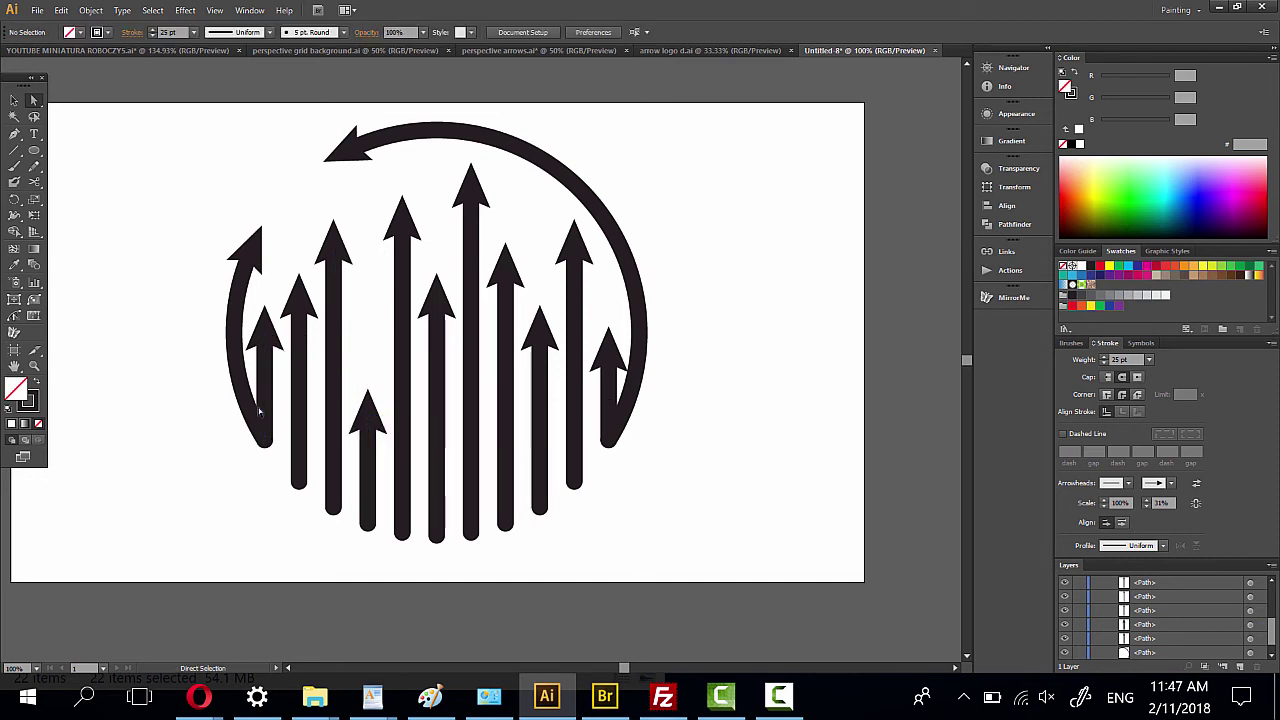
{"action": "left_click", "coordinate": [265, 338]}
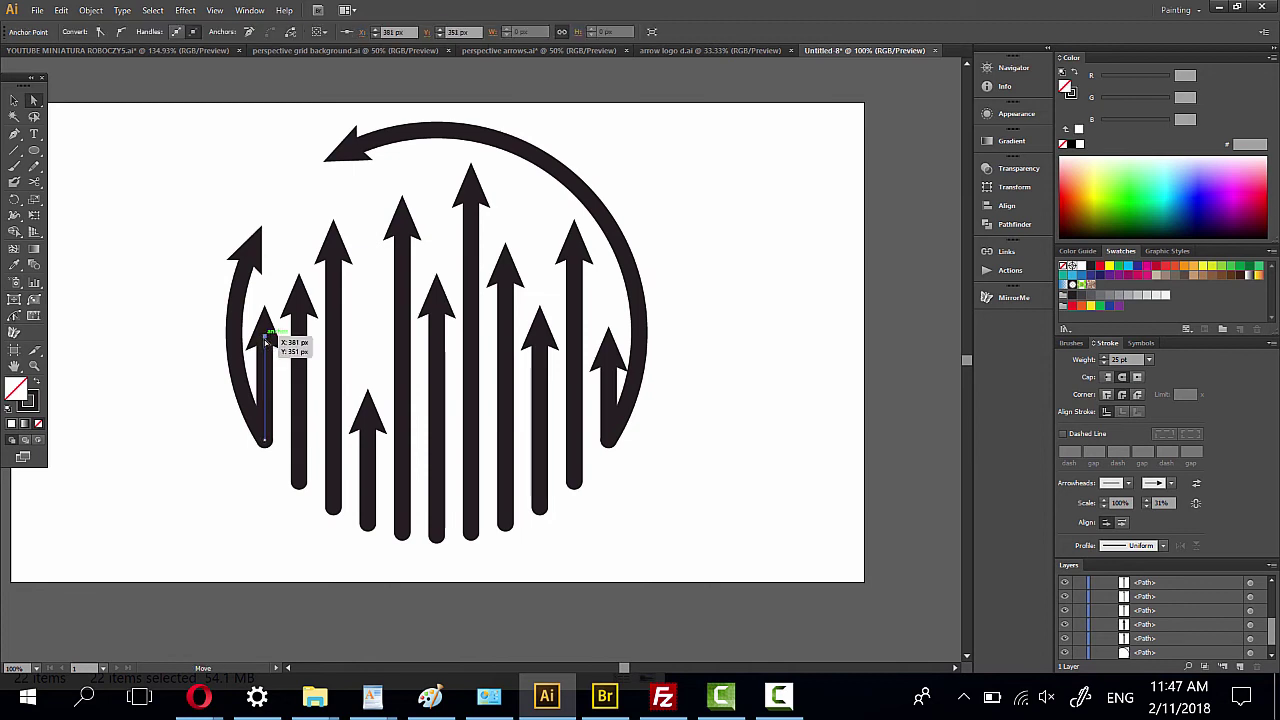
{"action": "left_click", "coordinate": [247, 534]}
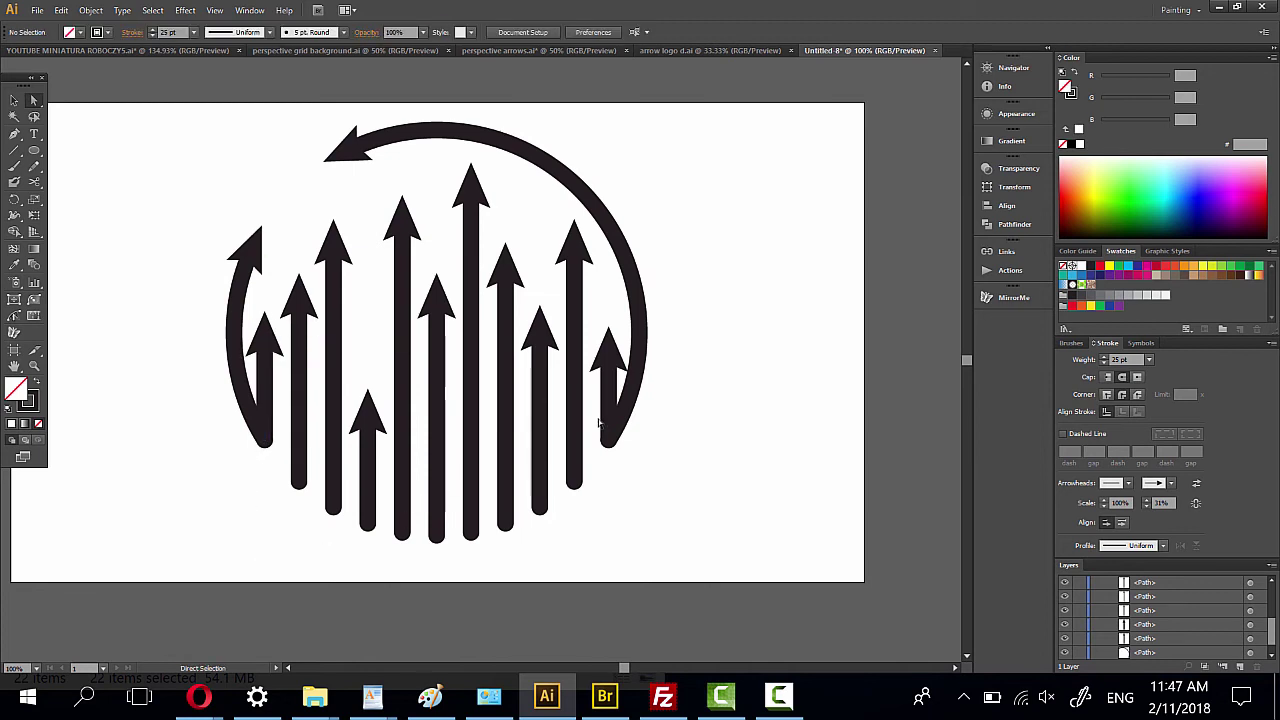
- Stretch the short bottom arrow slightly upward, then select the ring and all arrows
{"action": "left_click", "coordinate": [368, 428]}
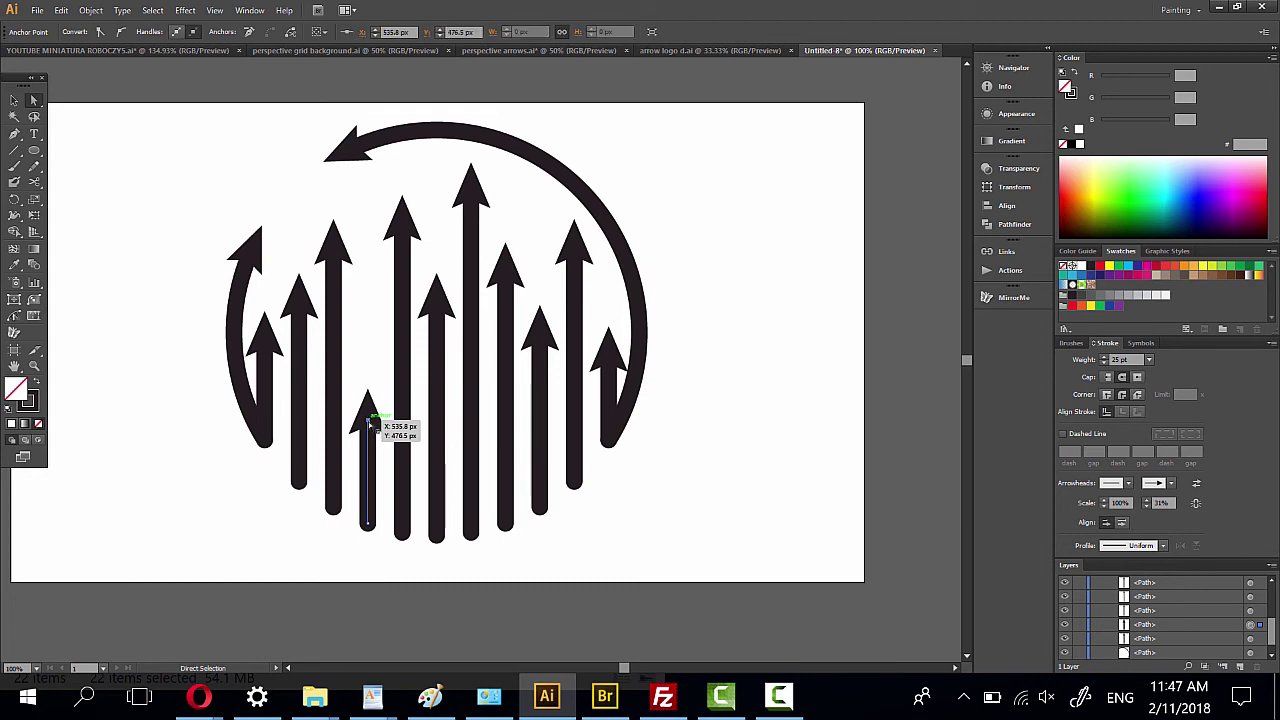
{"action": "left_click_drag", "start_coordinate": [370, 425], "coordinate": [370, 390]}
{"action": "left_click", "coordinate": [730, 478]}
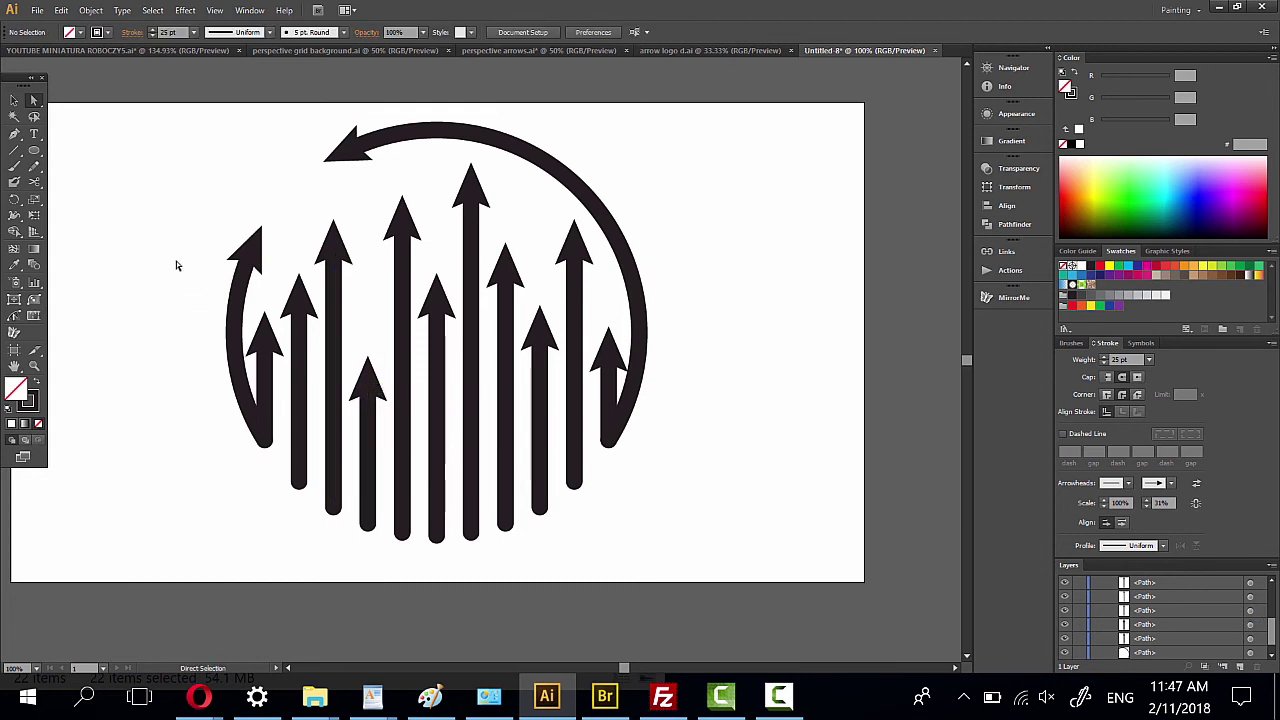
{"action": "left_click", "coordinate": [14, 100]}
{"action": "left_click_drag", "start_coordinate": [209, 121], "coordinate": [689, 574]}
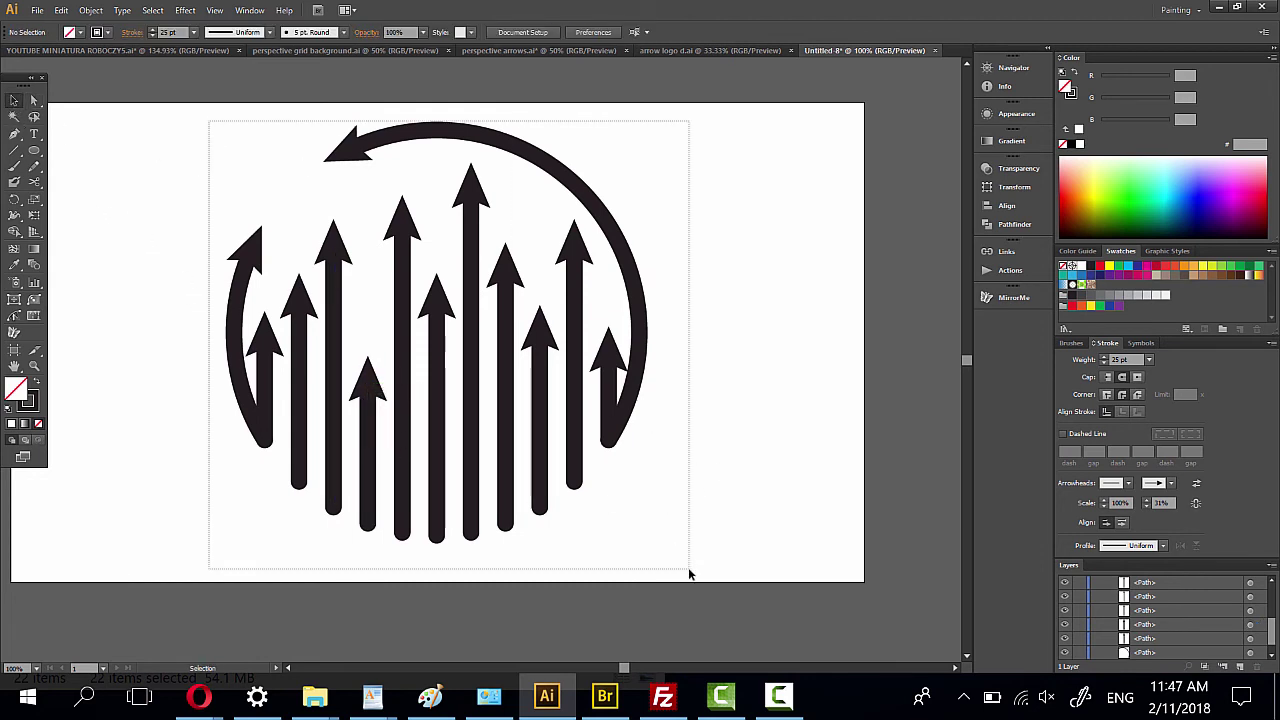
- Expand the ring and arrows' appearance, then expand their fill and stroke into shapes
{"action": "left_click", "coordinate": [91, 10]}
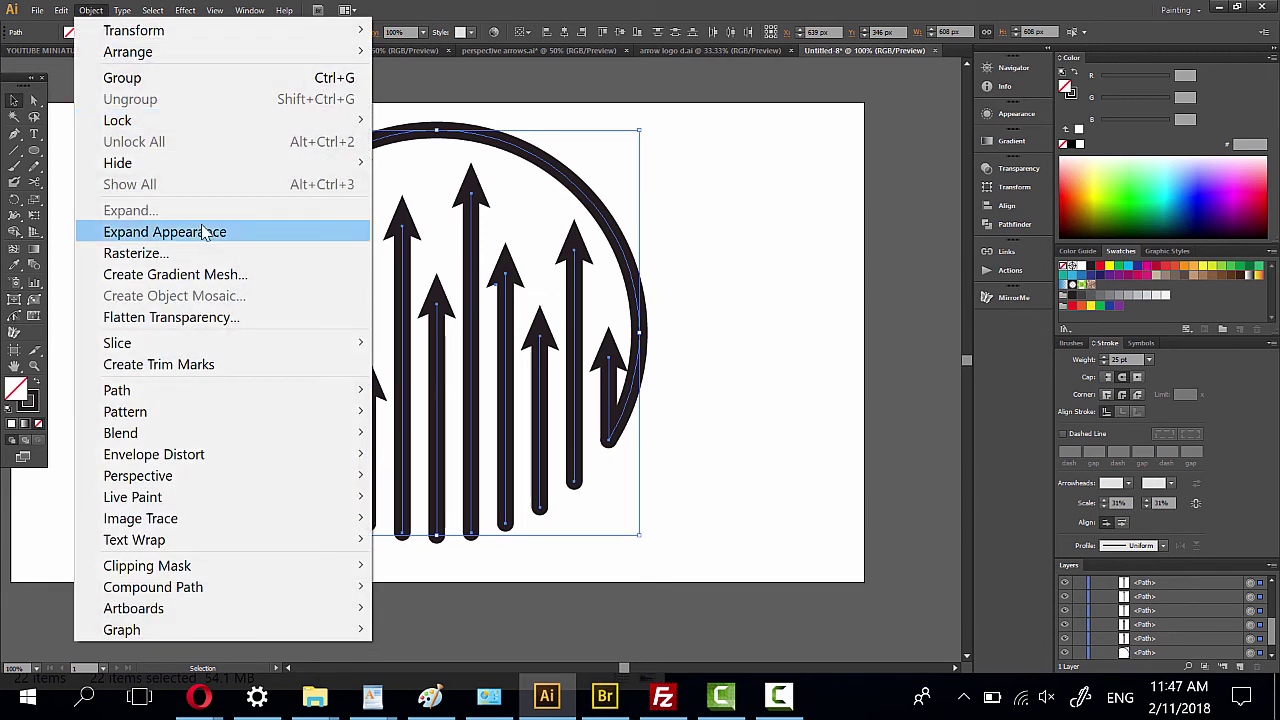
{"action": "left_click", "coordinate": [227, 232]}
{"action": "left_click", "coordinate": [98, 10]}
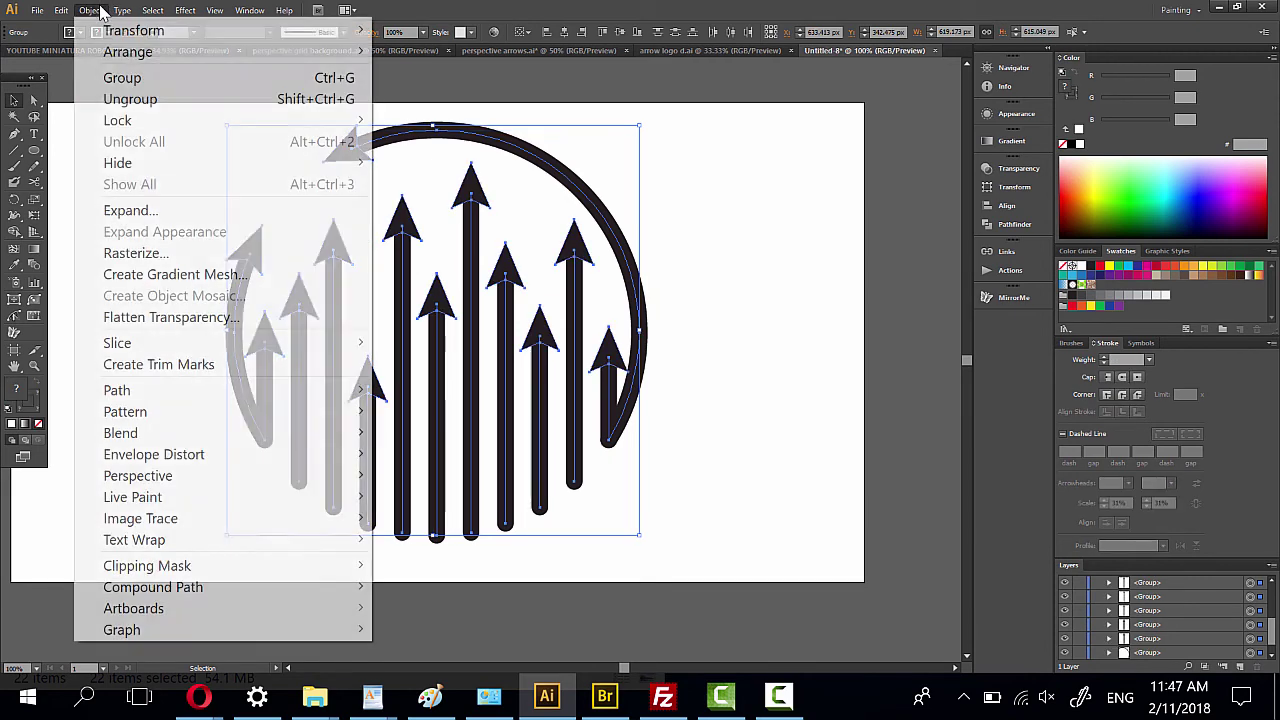
{"action": "left_click", "coordinate": [140, 210]}
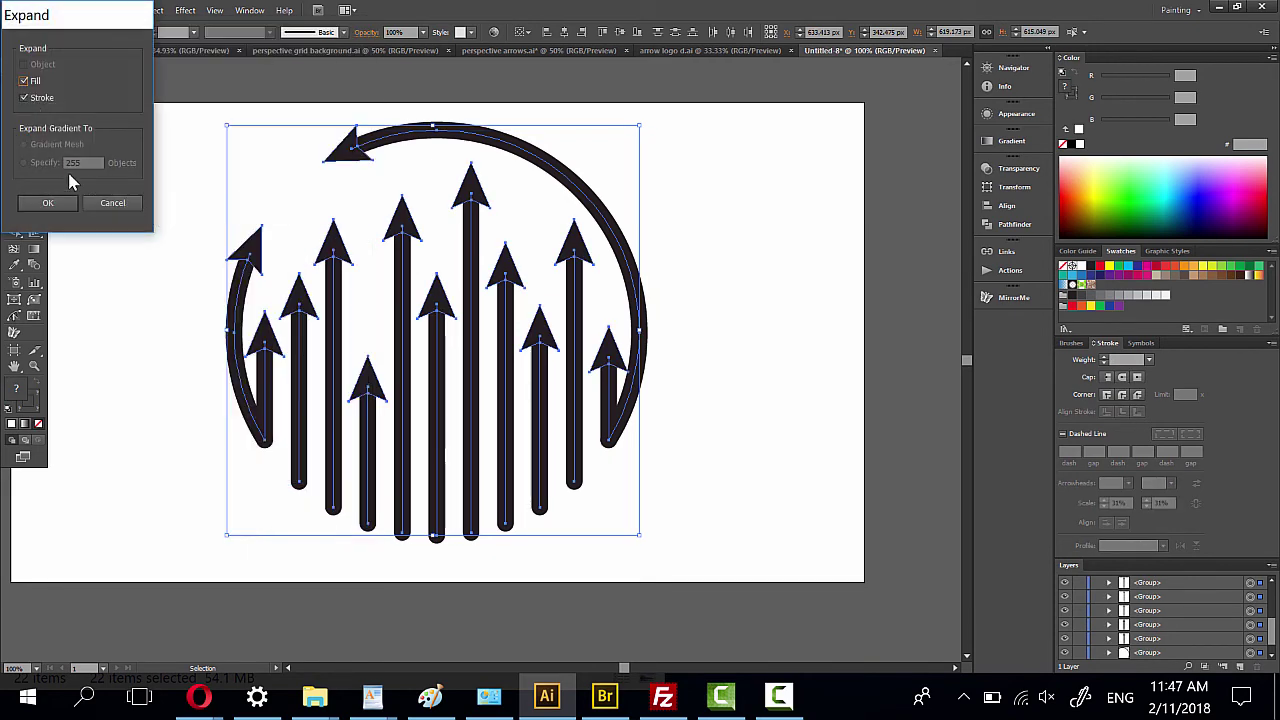
{"action": "left_click", "coordinate": [47, 203]}
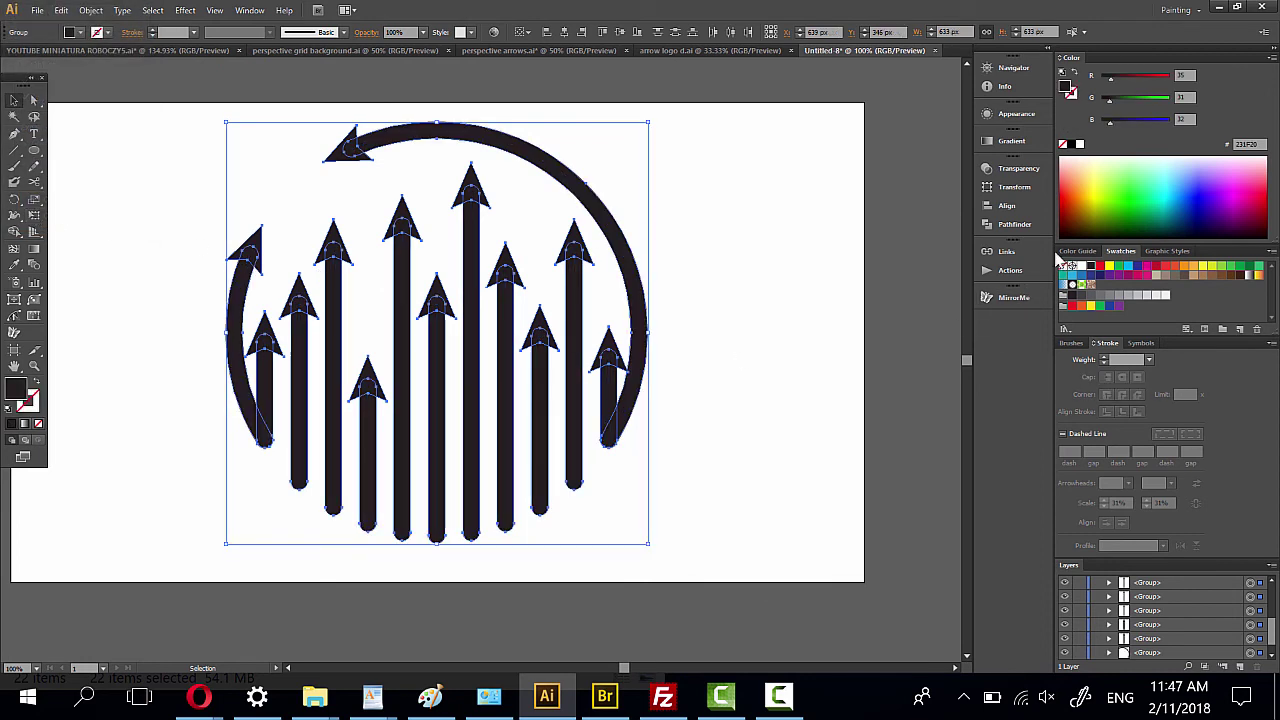
- Unite all shapes into one with Pathfinder, nudge it, and scale the logo down proportionally
{"action": "left_click", "coordinate": [1015, 225]}
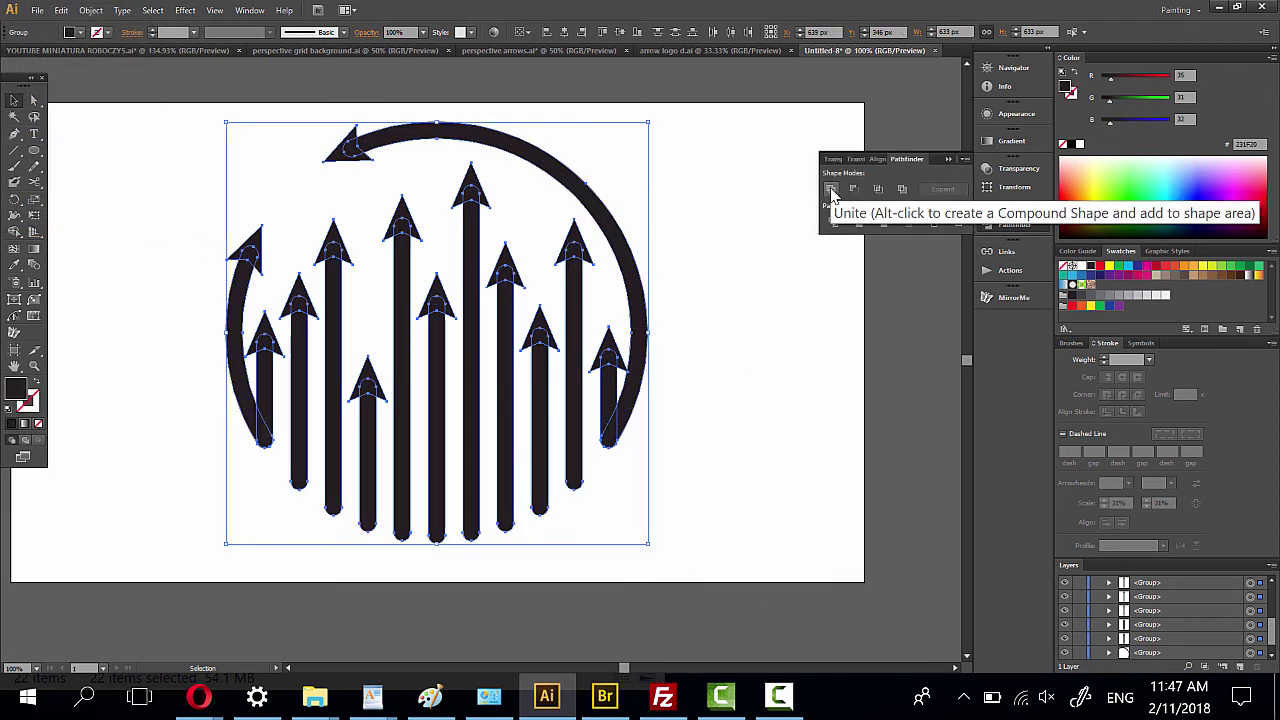
{"action": "left_click", "coordinate": [831, 190]}
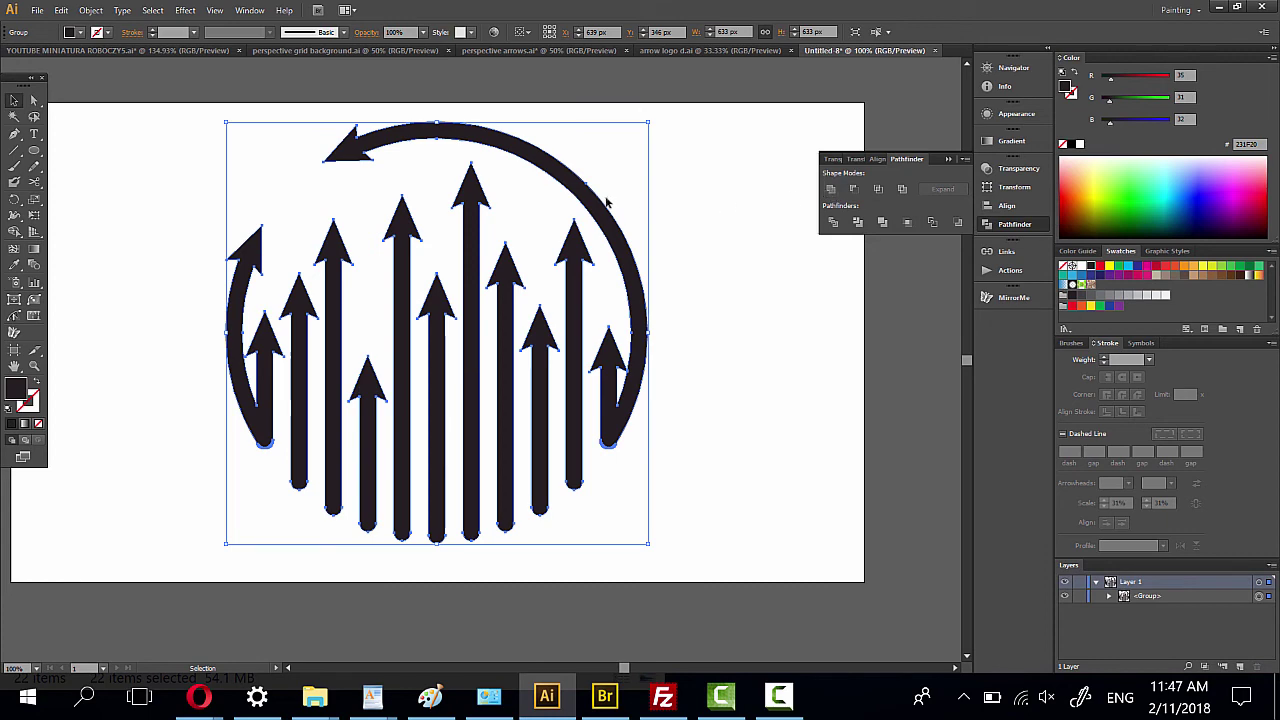
{"action": "left_click_drag", "start_coordinate": [600, 214], "coordinate": [612, 227]}
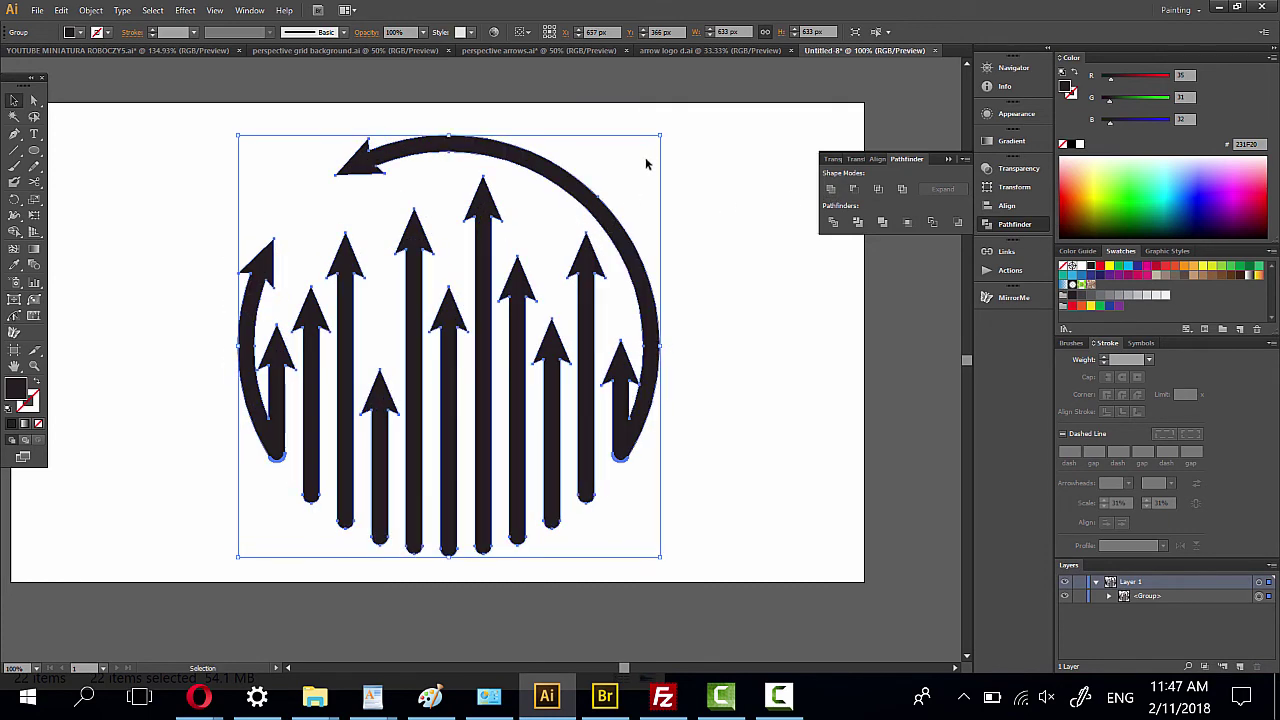
{"action": "mouse_move", "coordinate": [659, 142]}
{"action": "left_mouse_down"}
{"action": "mouse_move", "coordinate": [467, 328]}
{"action": "mouse_move", "coordinate": [512, 254]}
{"action": "left_mouse_up"}
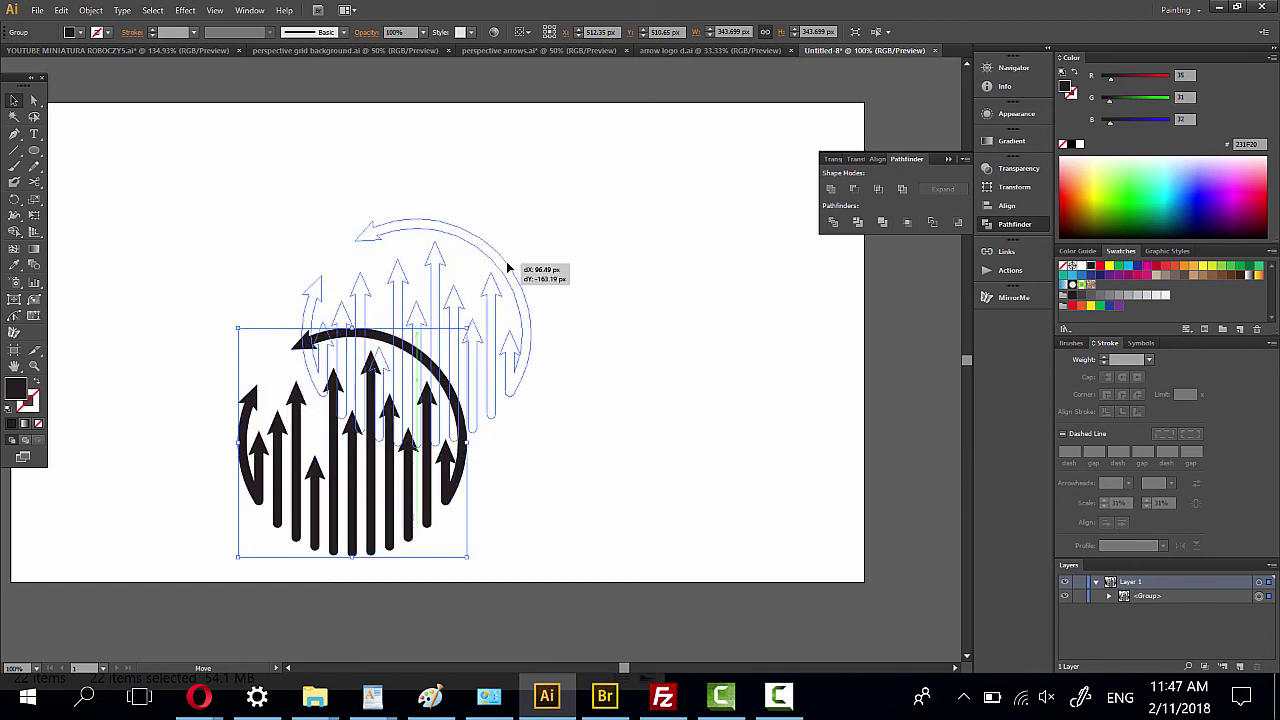
- Move the shrunken logo toward the artboard centre and zoom in around it
{"action": "left_click", "coordinate": [222, 337]}
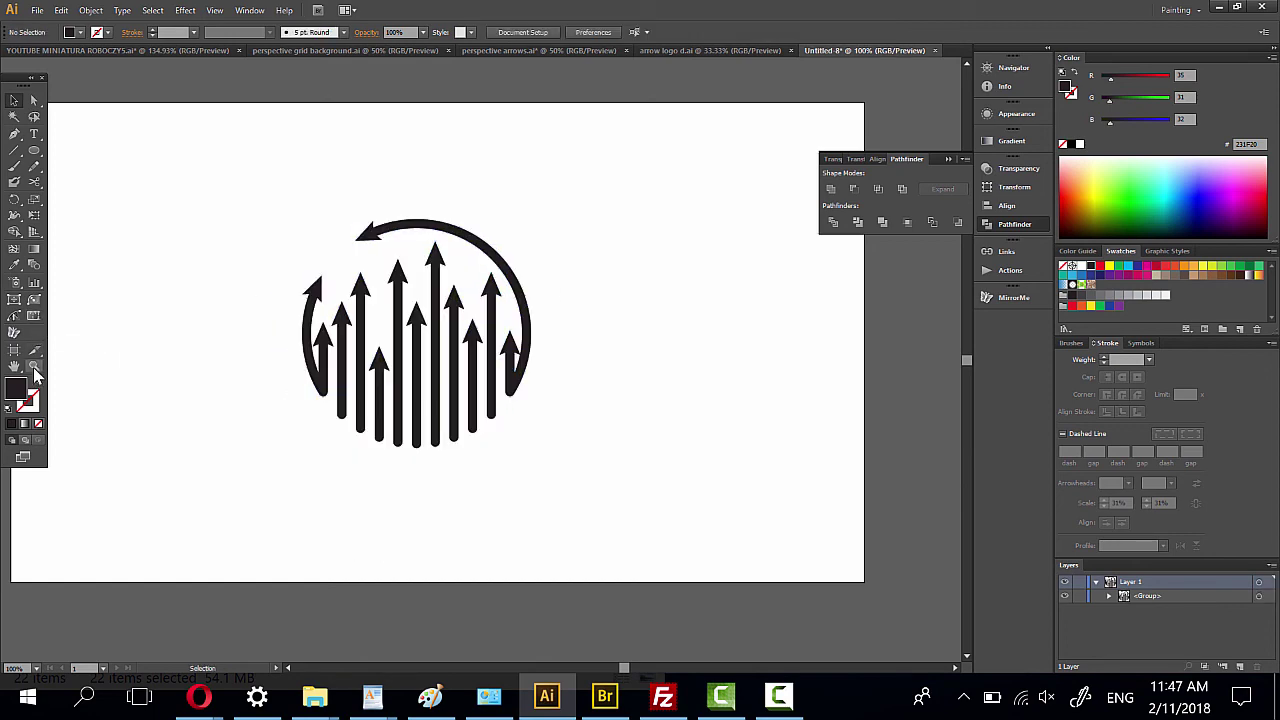
{"action": "left_click", "coordinate": [33, 366]}
{"action": "left_click_drag", "start_coordinate": [243, 163], "coordinate": [640, 513]}
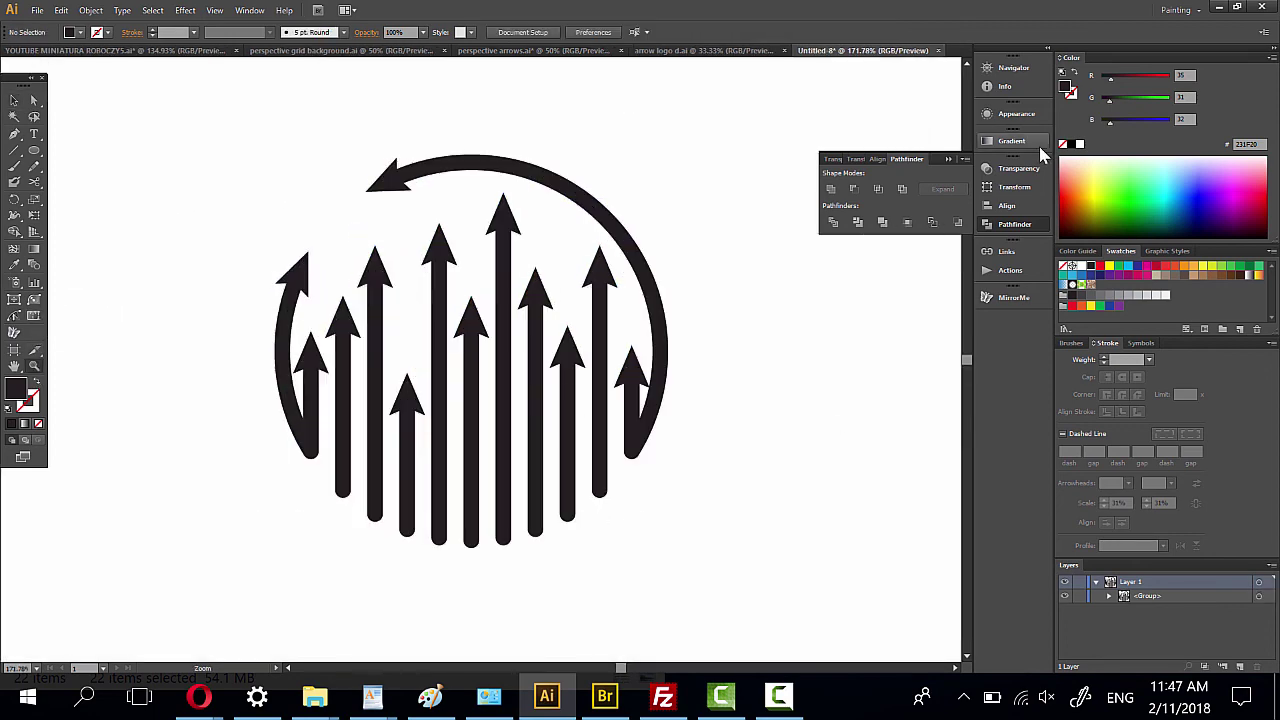